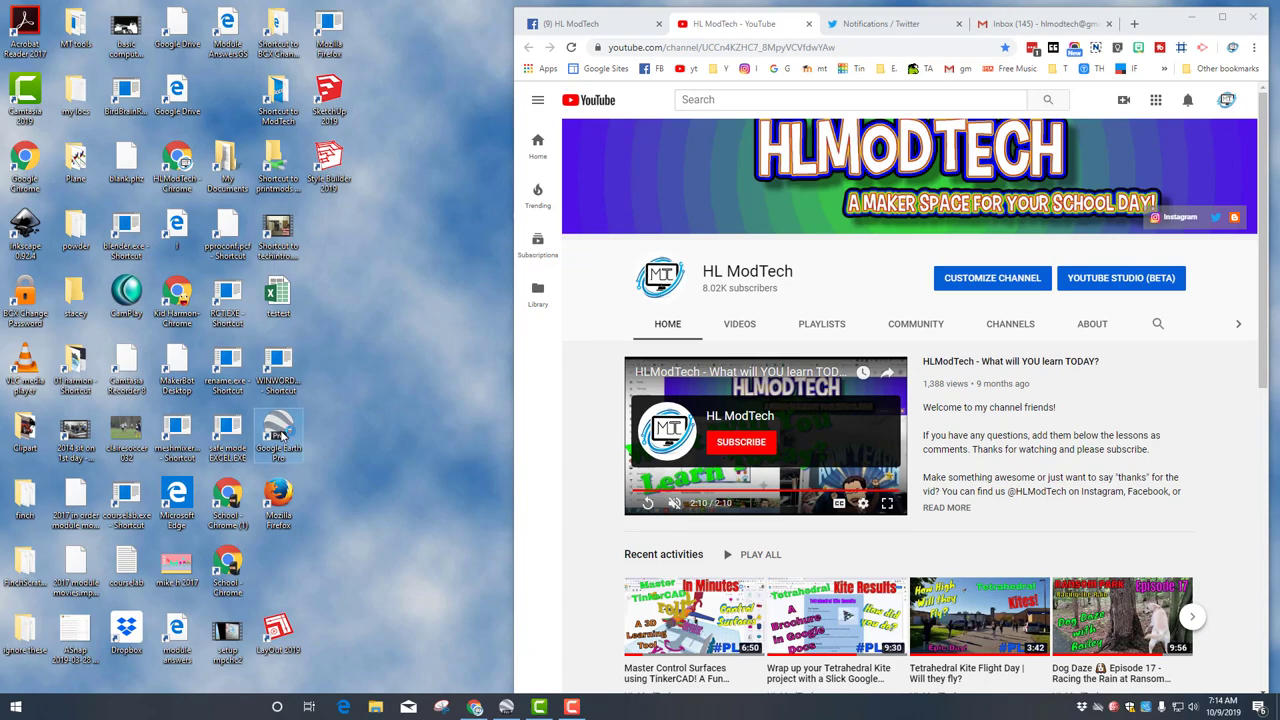
Open Google Earth Pro and expand the 3D Buildings layer to show its sublayers
double_click(280, 437)
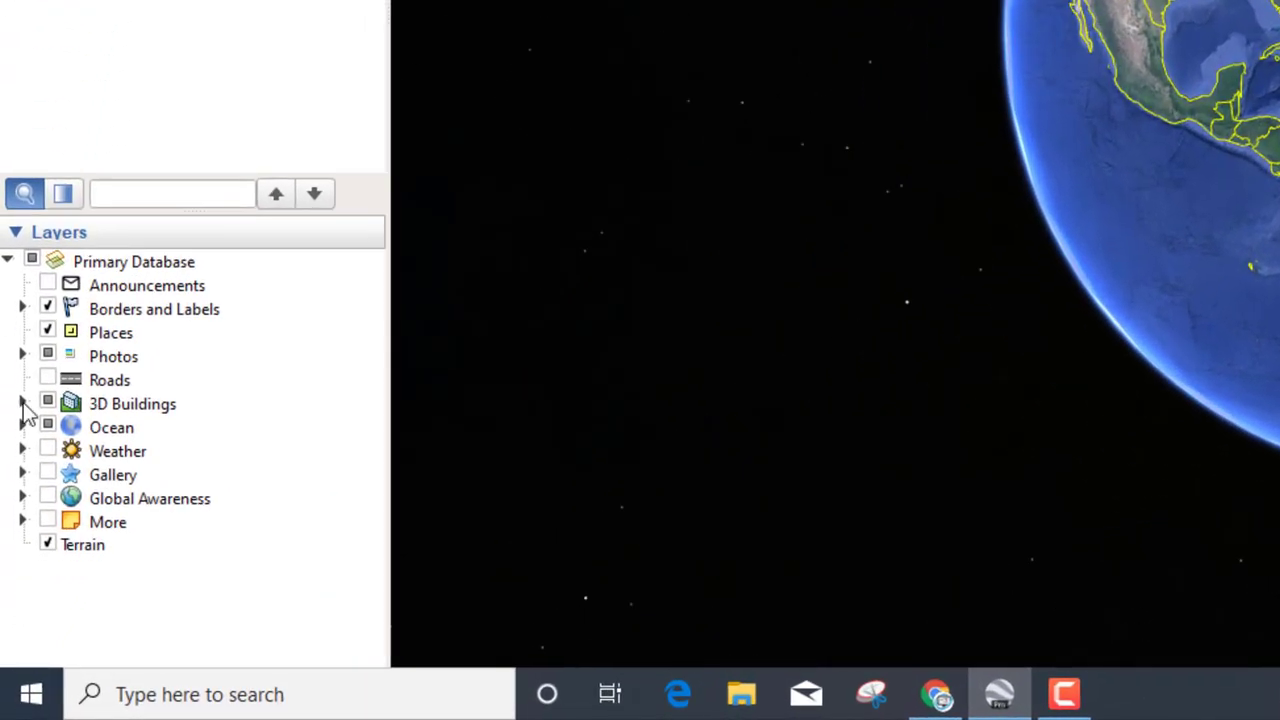
left_click(22, 403)
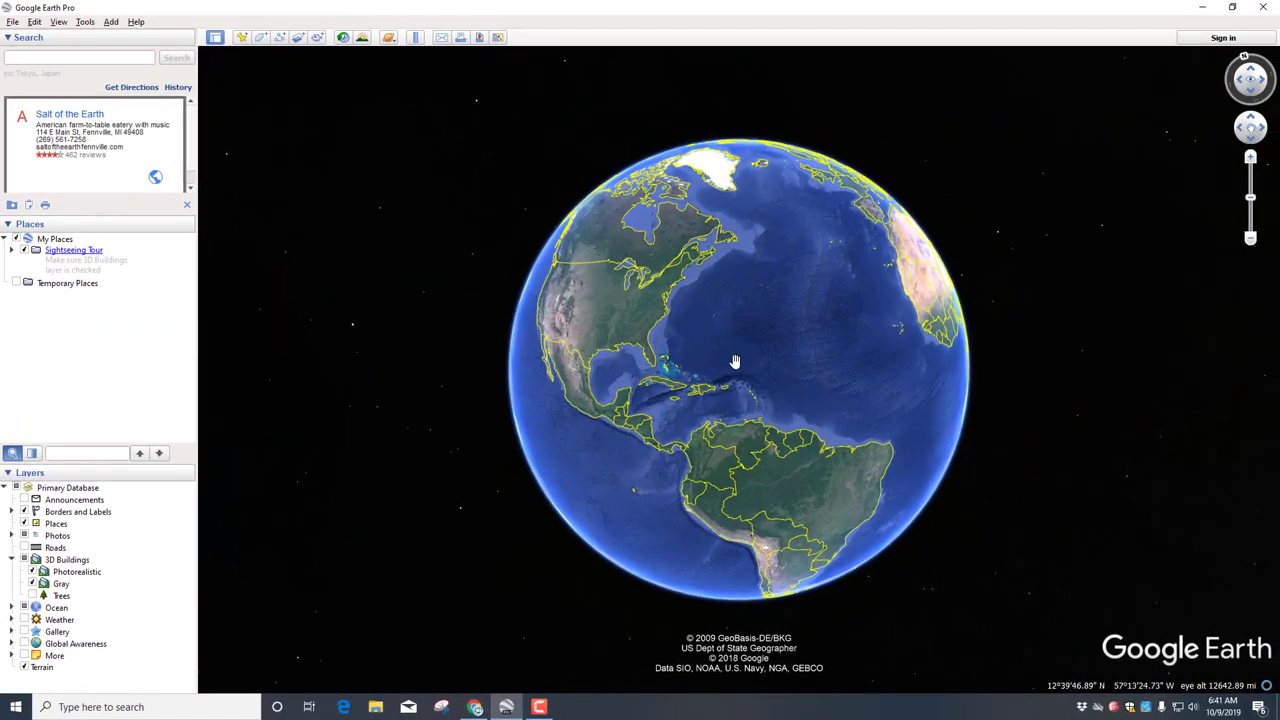
Search for Los Angeles, CA, USA and get close to the downtown 3D skyscrapers
left_click(78, 60)
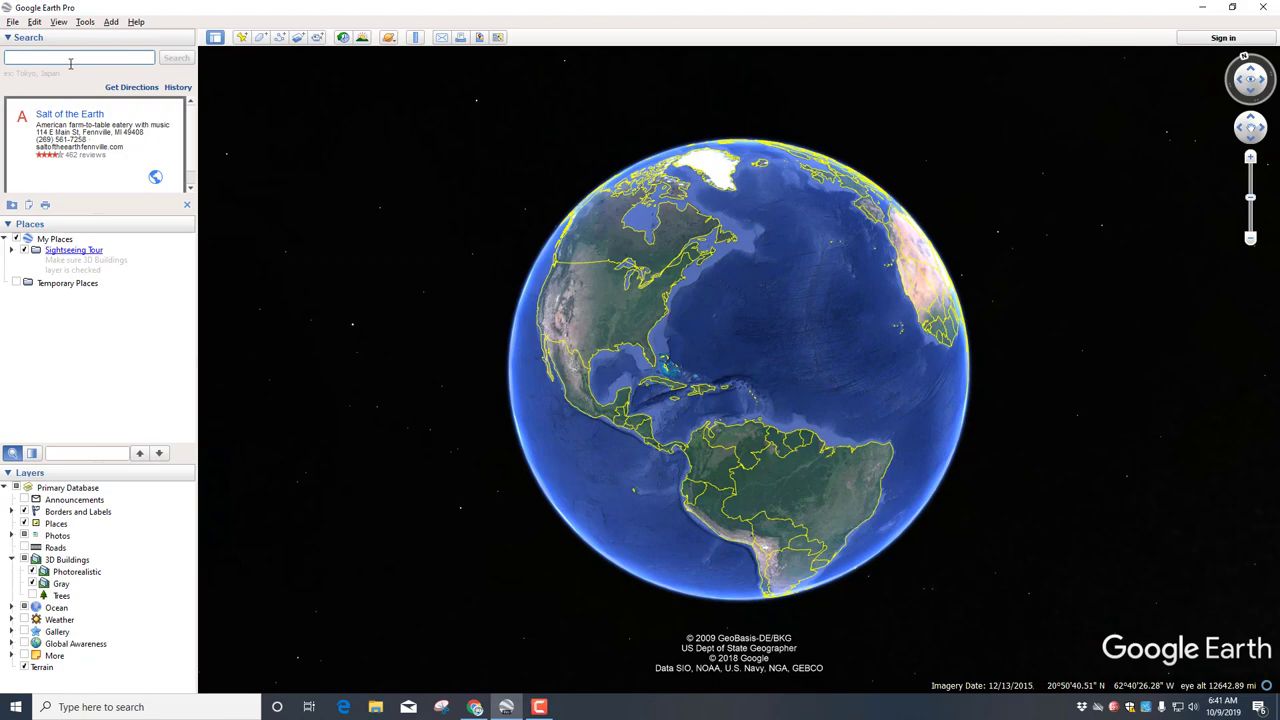
type("los")
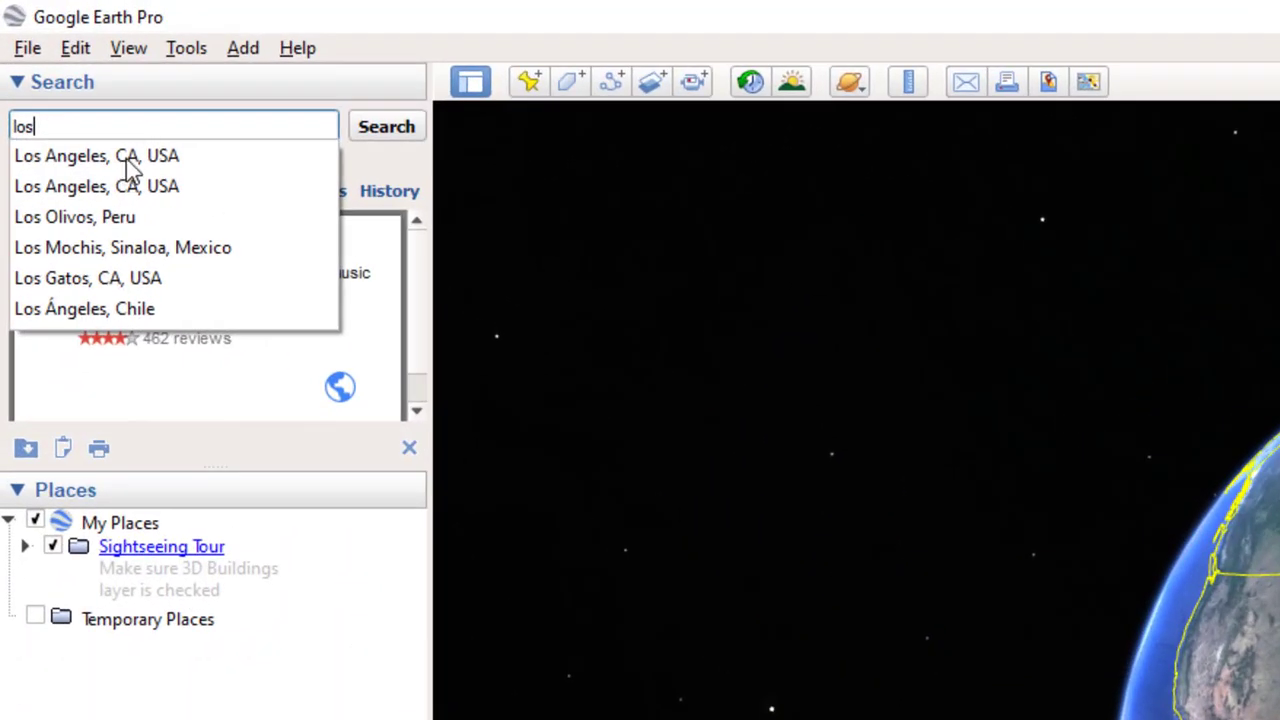
left_click(130, 158)
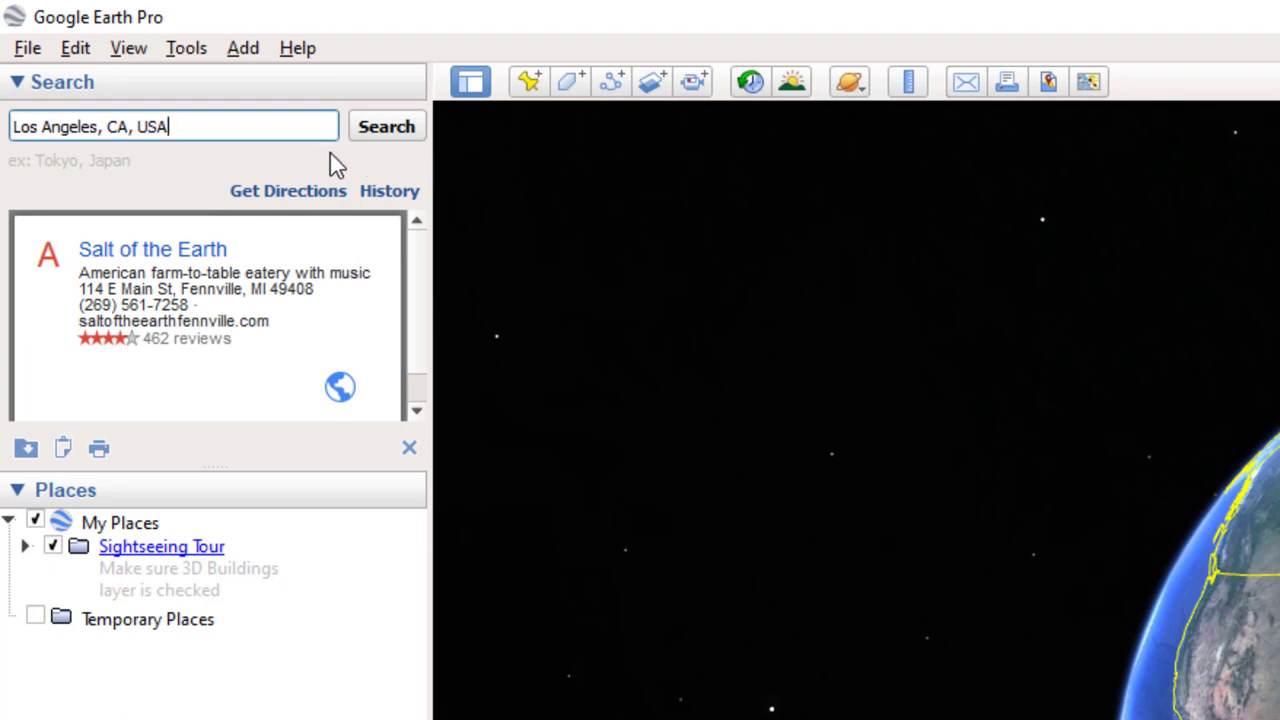
key("Return")
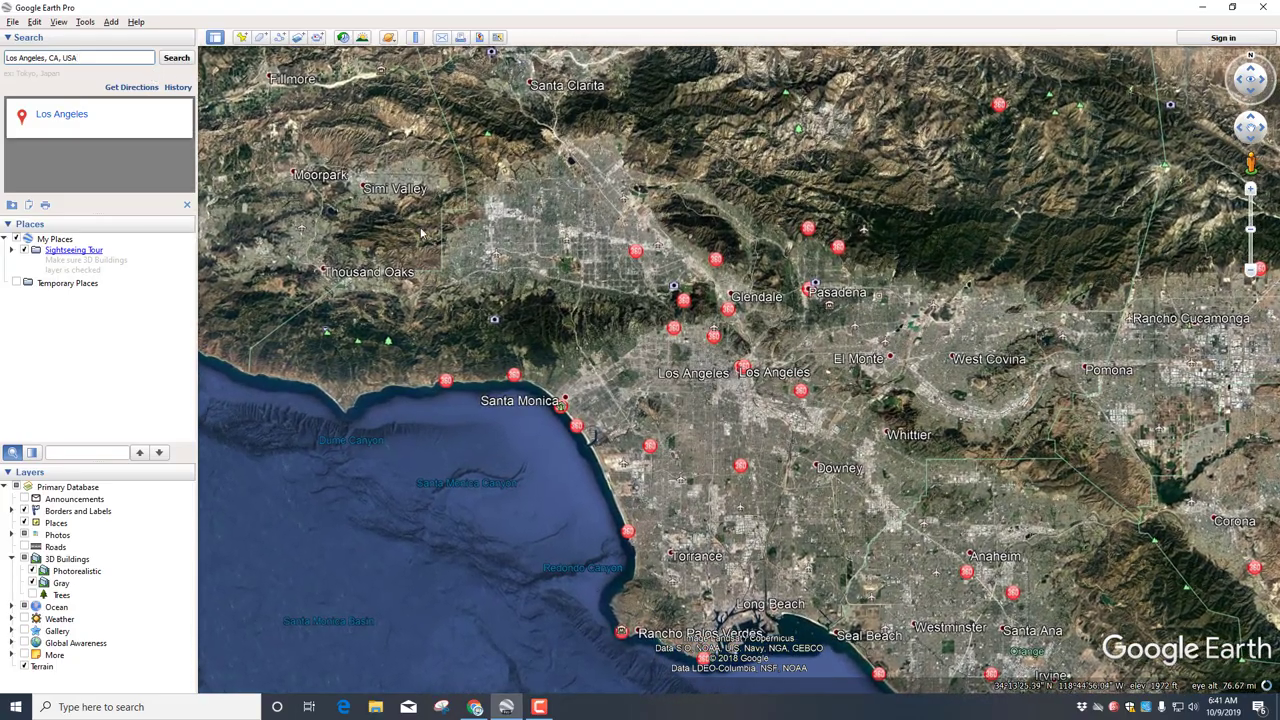
scroll(722, 428, "up", 5)
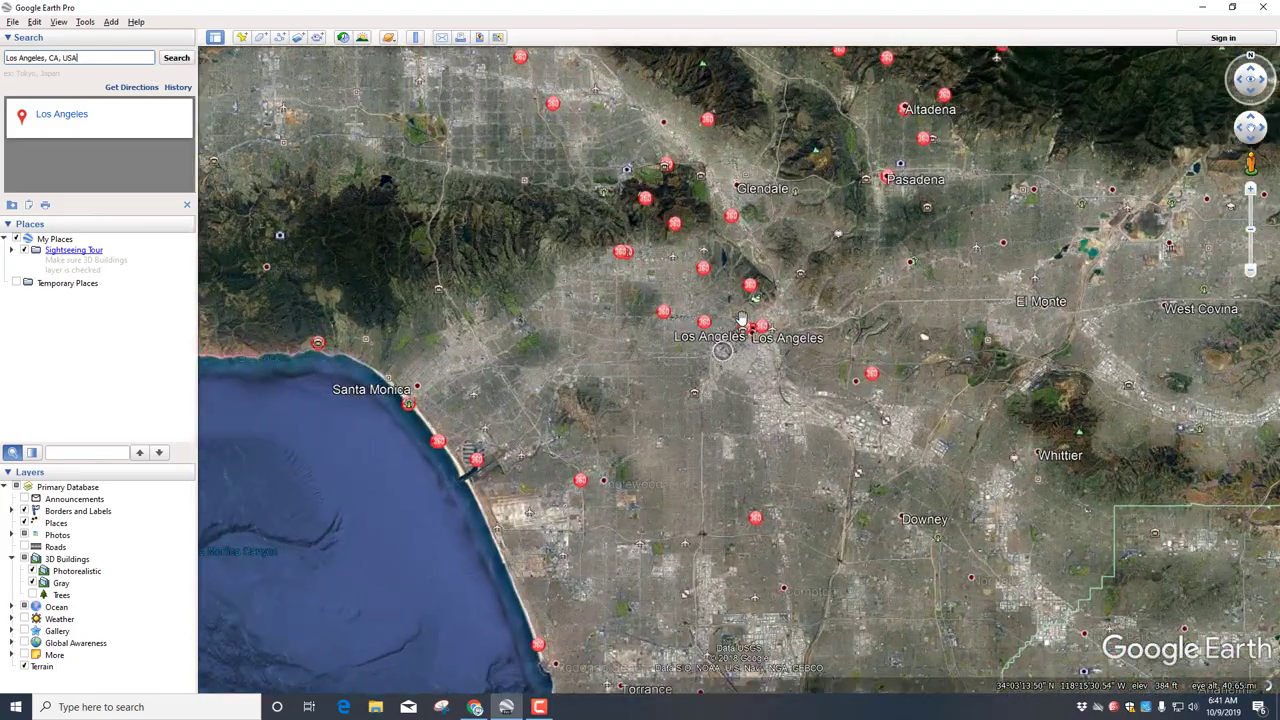
scroll(736, 333, "up", 3)
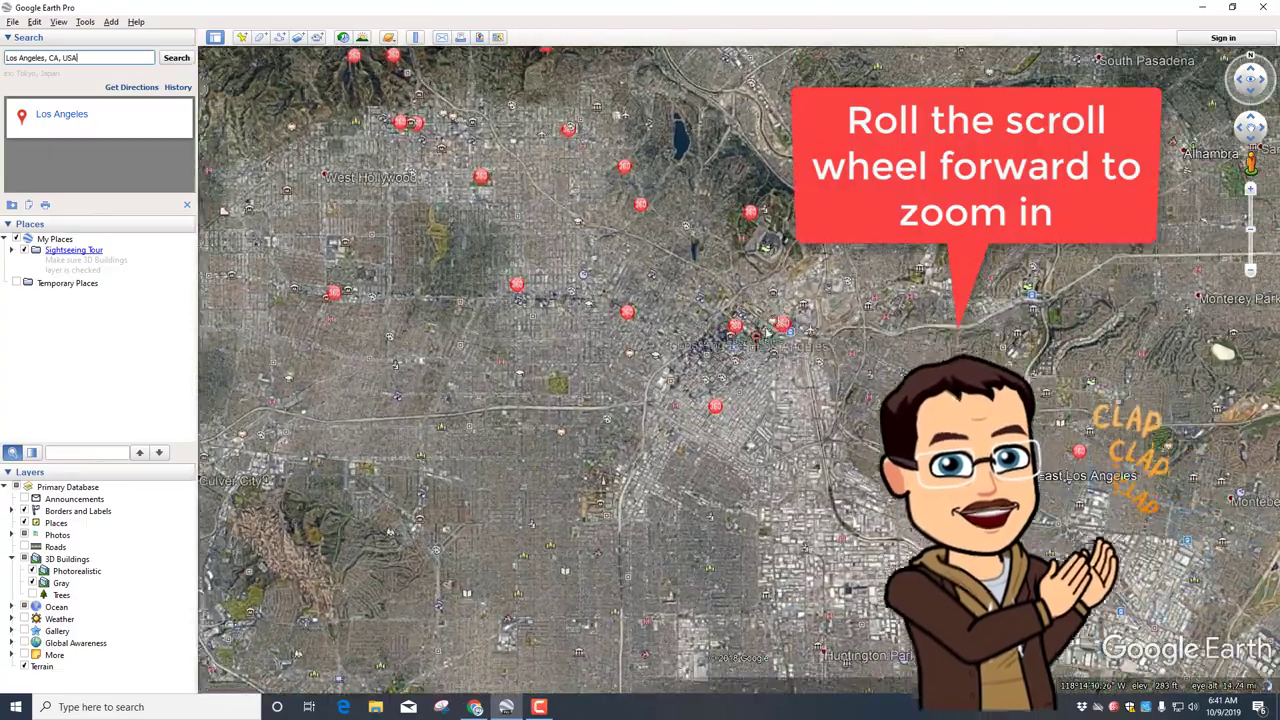
scroll(756, 338, "up", 2)
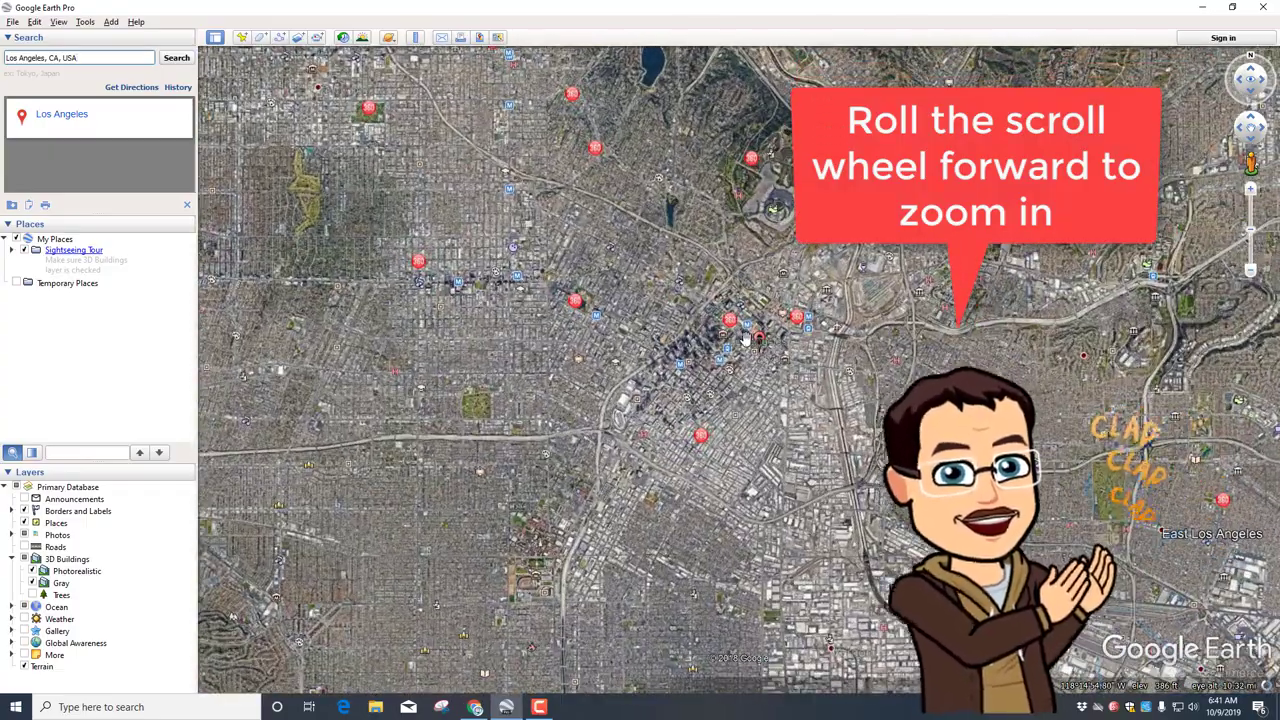
scroll(745, 338, "up", 5)
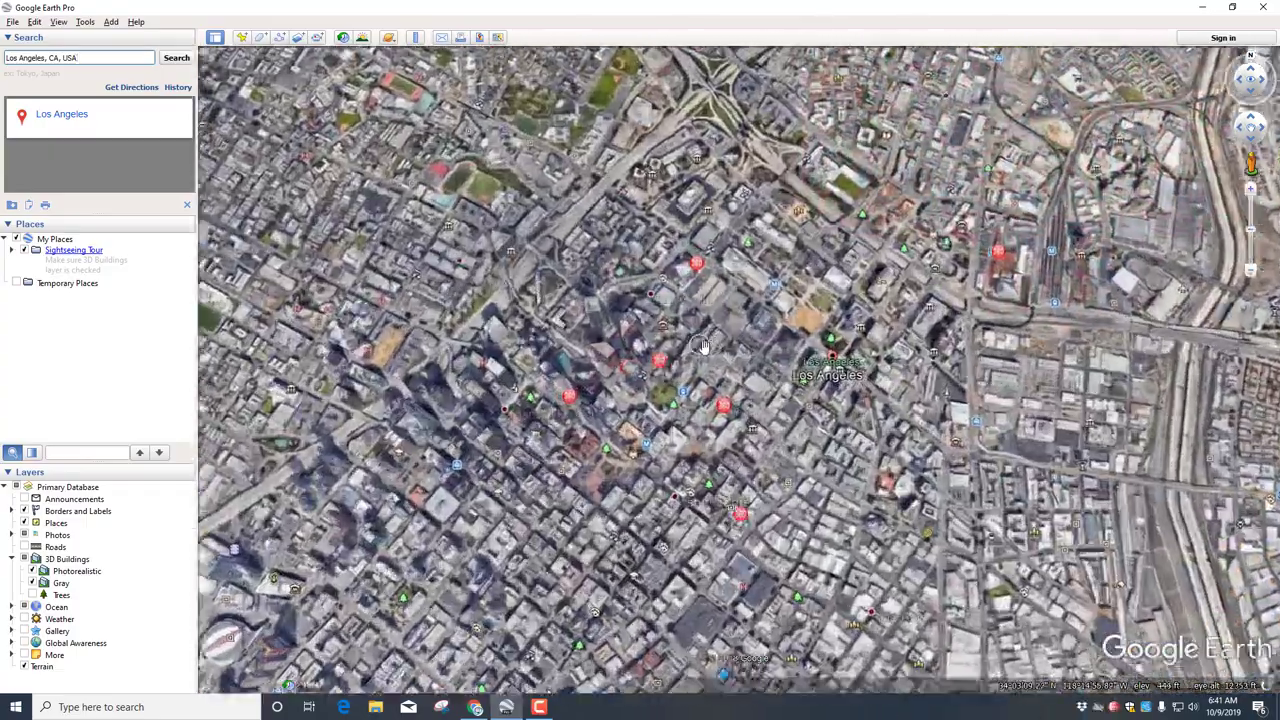
scroll(703, 345, "up", 3)
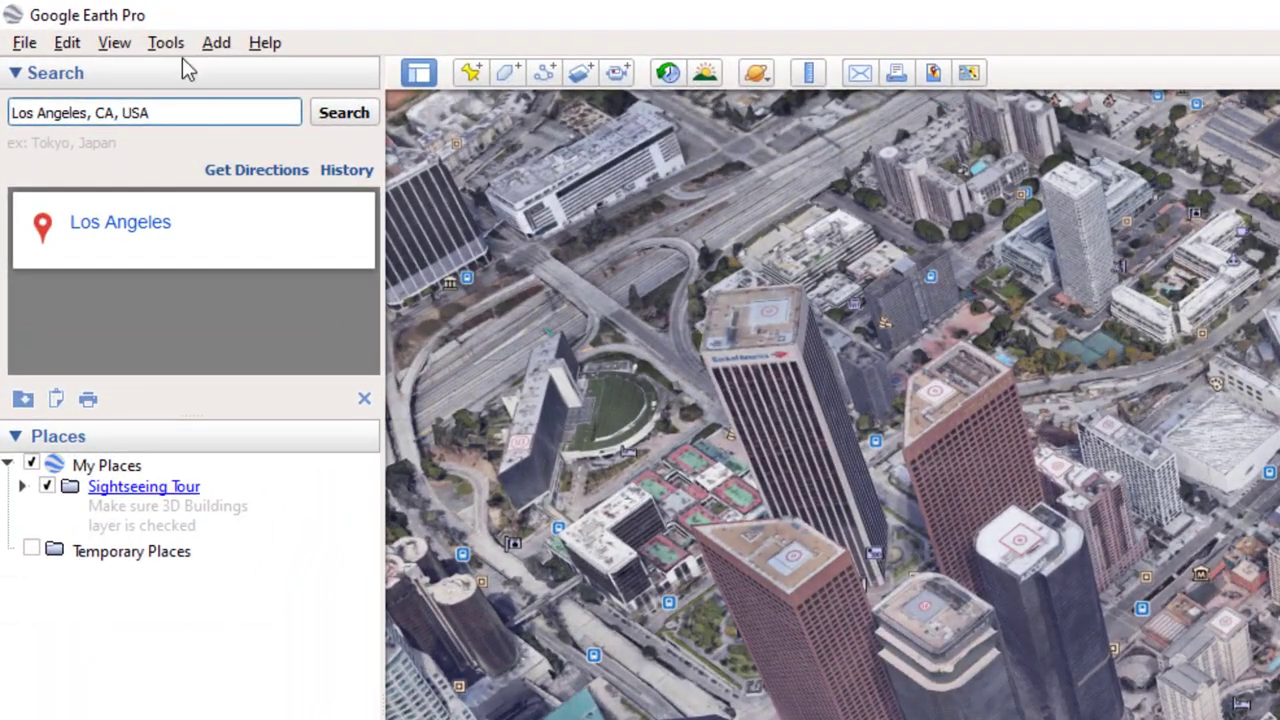
Start a flight simulator session with the SR22 aircraft from the current view and retract the flaps
left_click(166, 43)
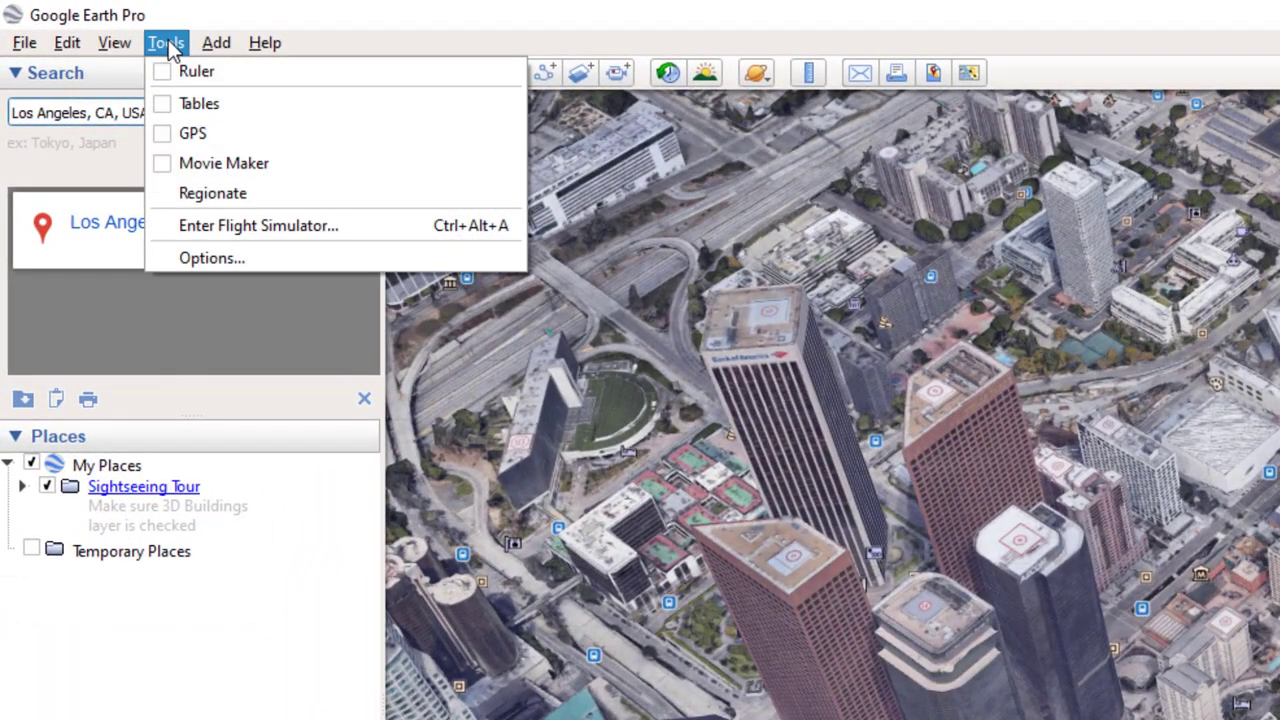
left_click(248, 226)
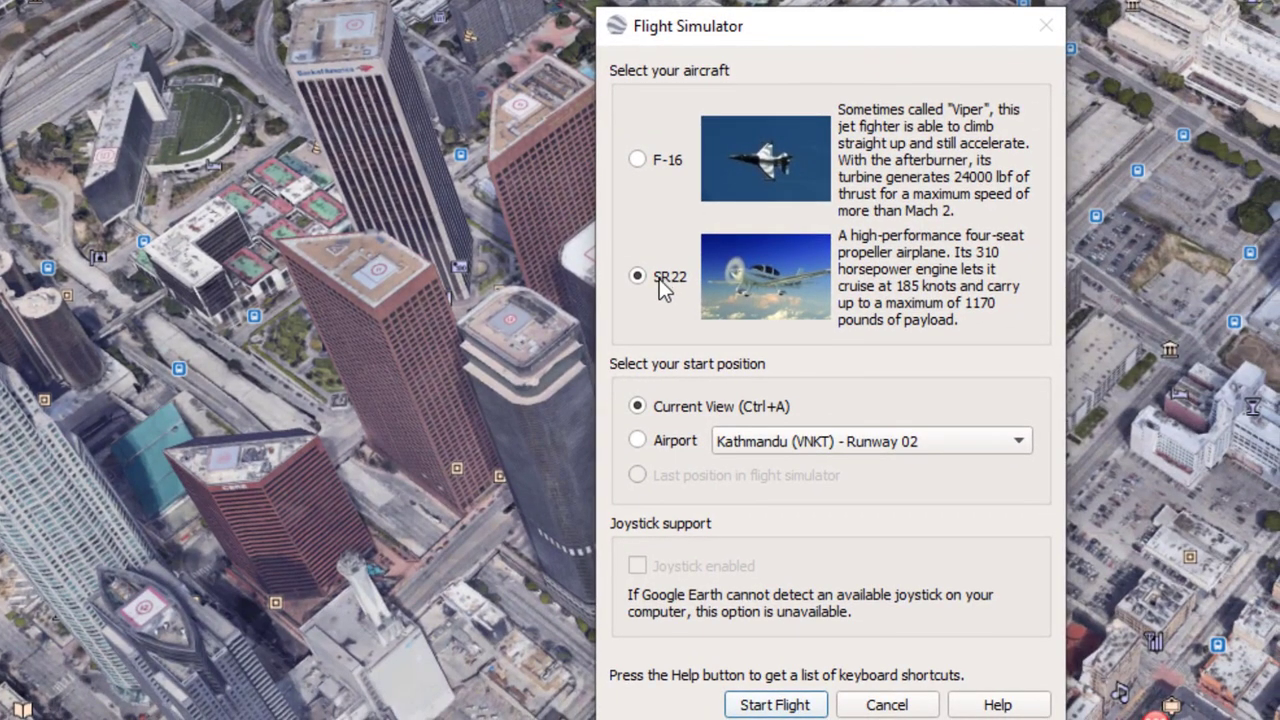
left_click(775, 705)
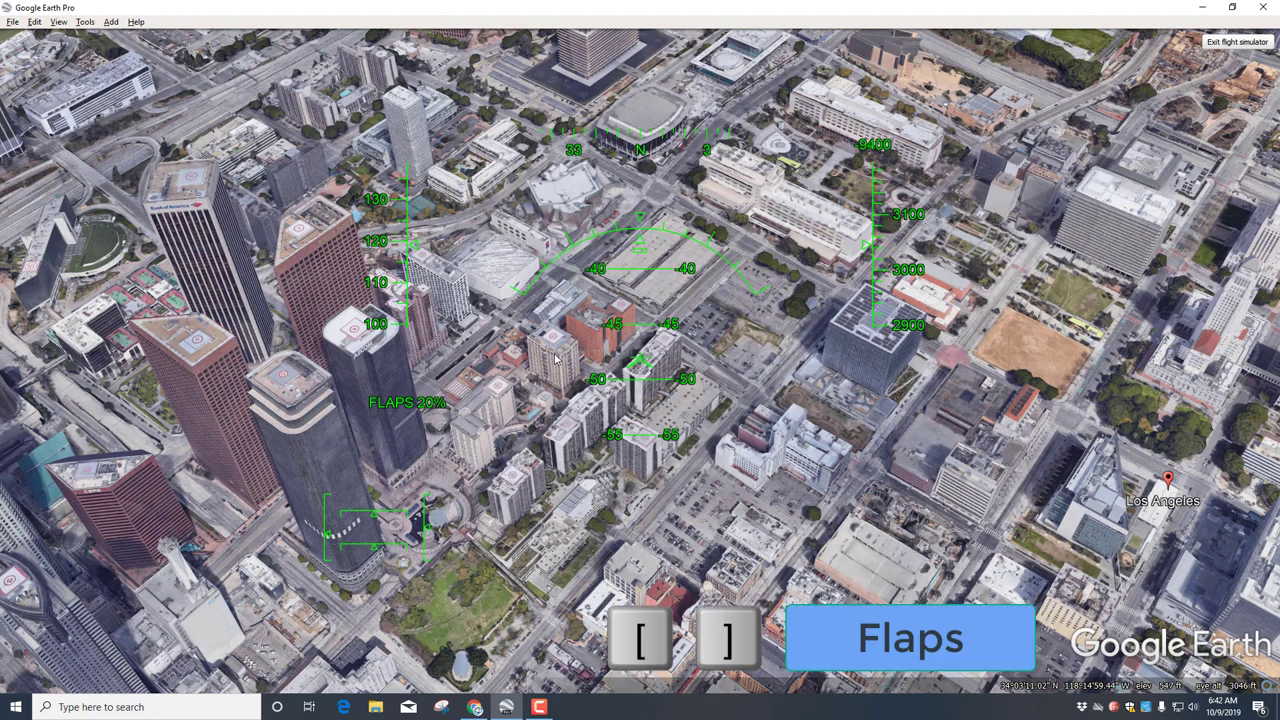
key("[")
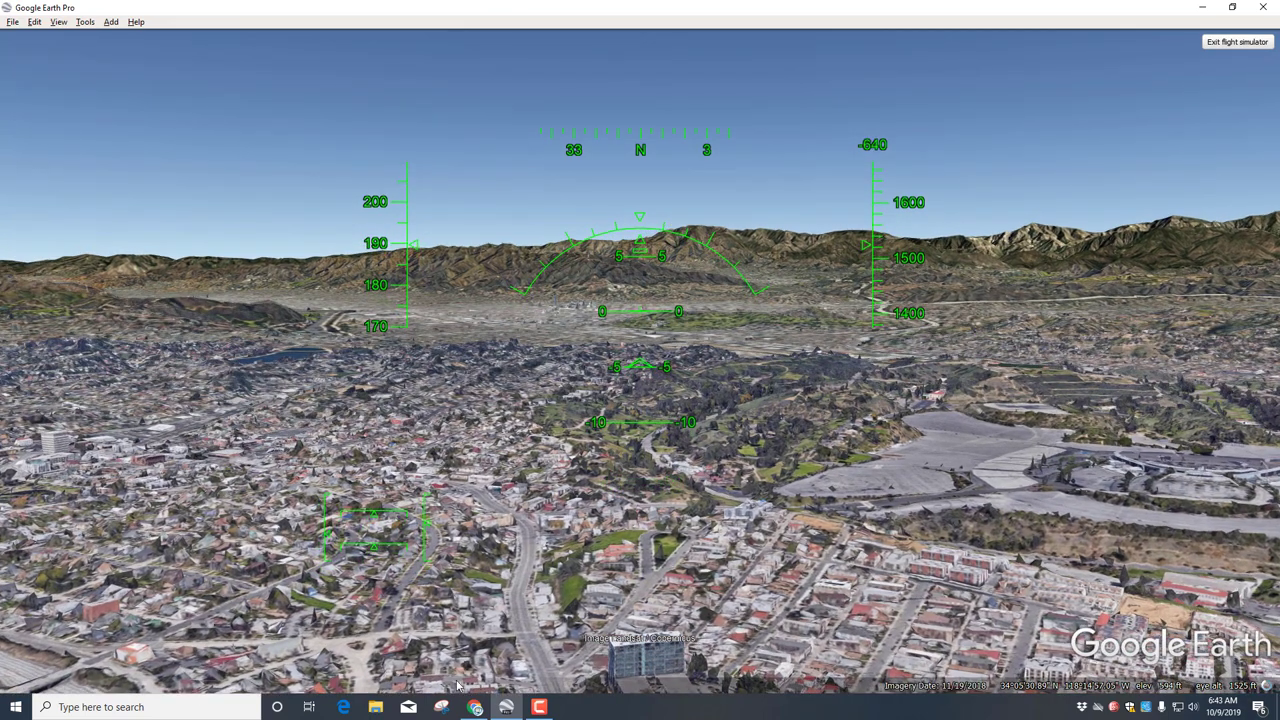
Capture a rectangular snip of the level flight view with its heads-up display using Snipping Tool
left_click(441, 708)
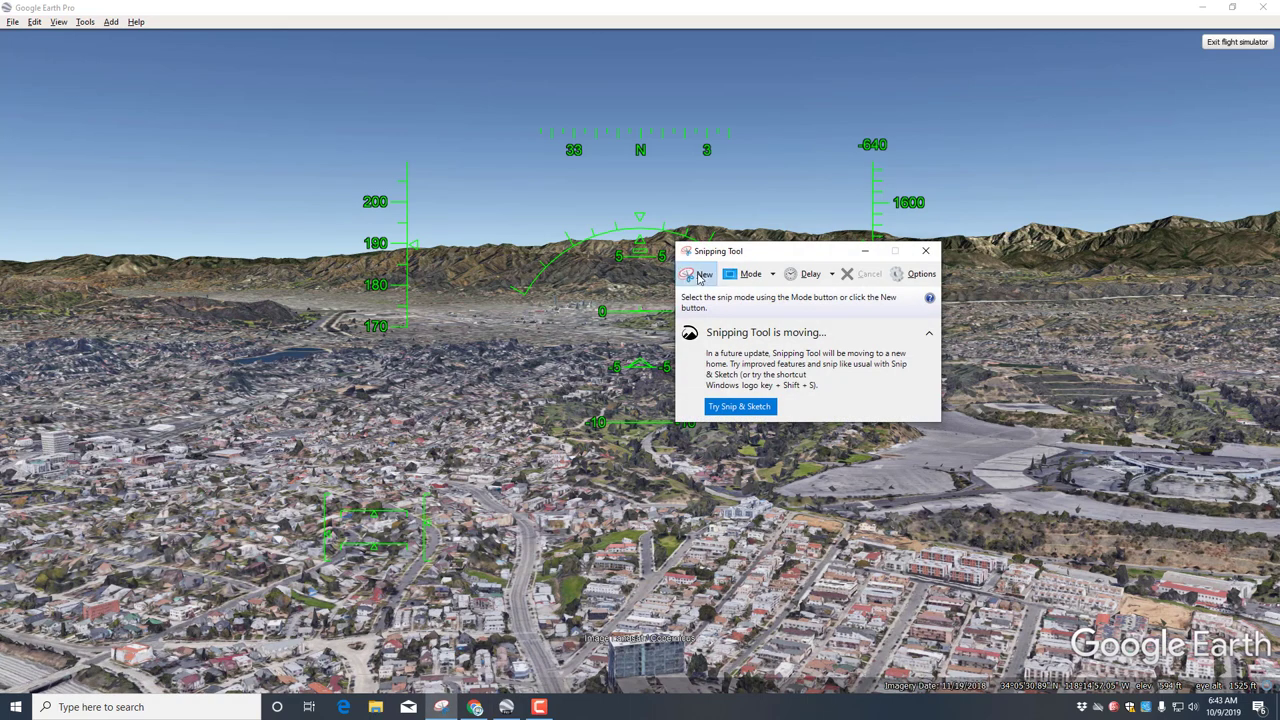
left_click(698, 278)
left_click_drag(277, 86, 1020, 567)
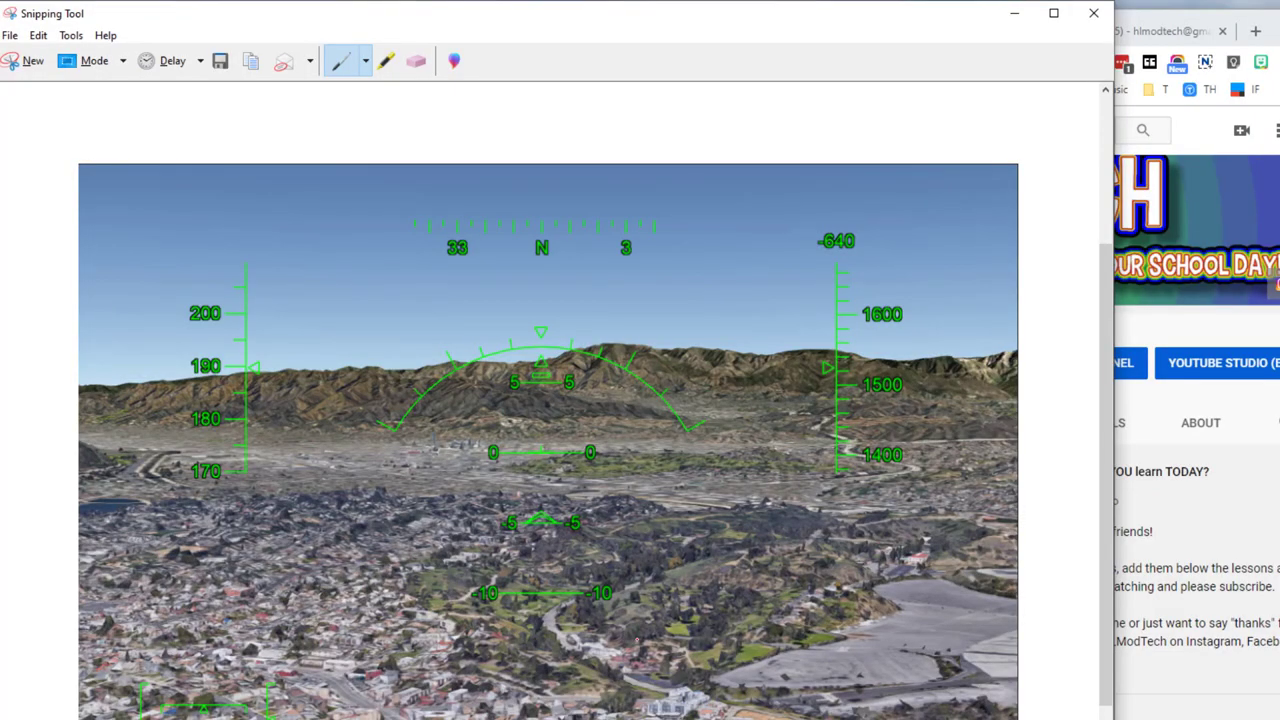
With the red pen, circle the pitch, control surface, speed and altitude indicators on the snip and write "Level"
left_click(366, 61)
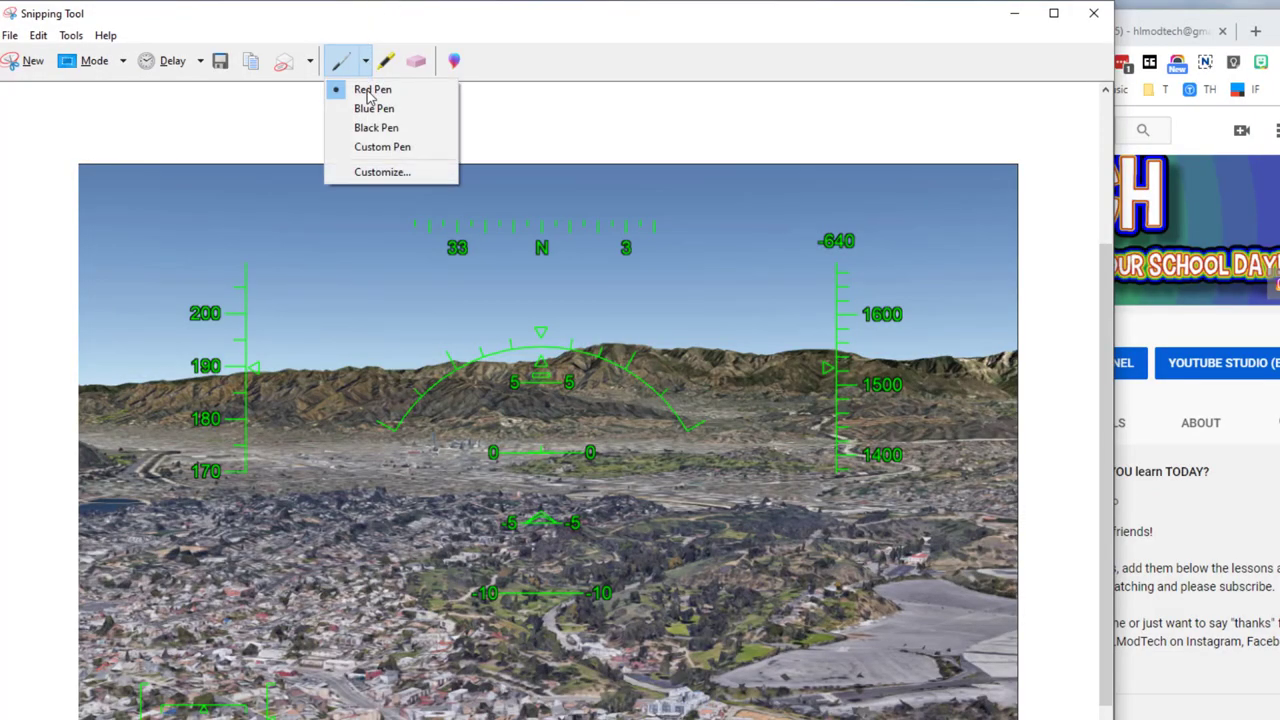
left_click(366, 89)
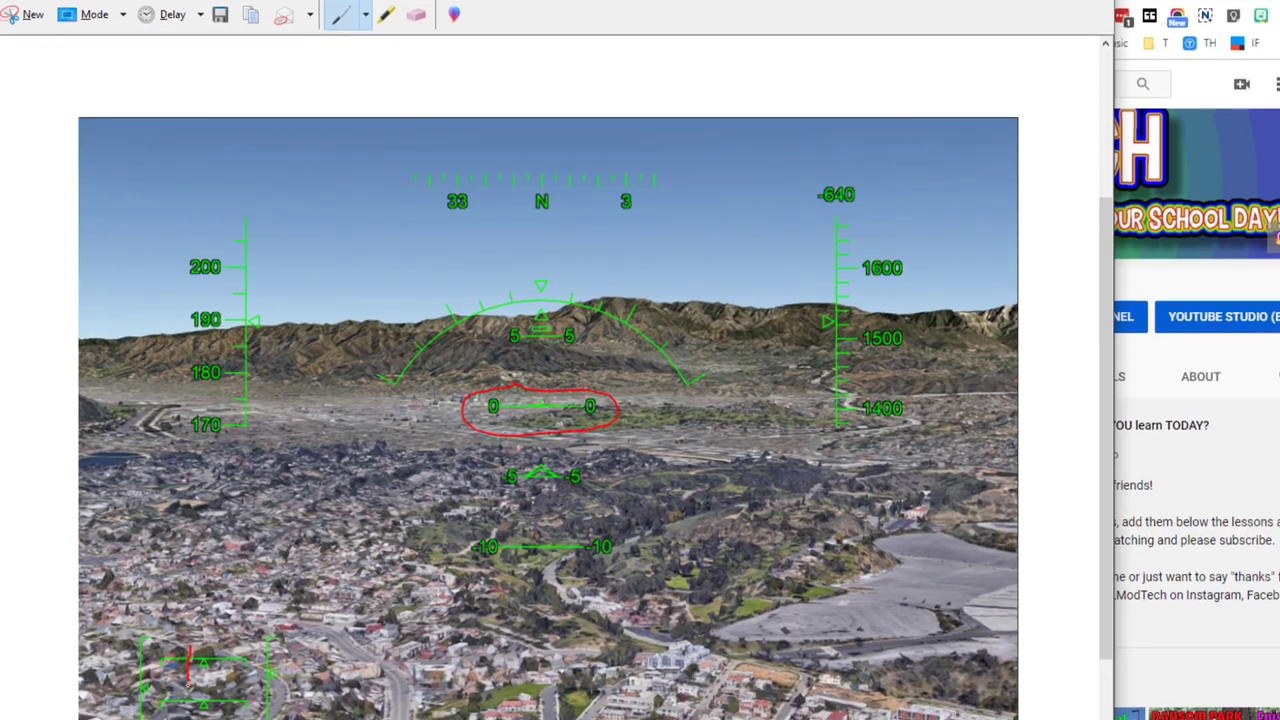
left_click_drag(188, 692, 187, 719)
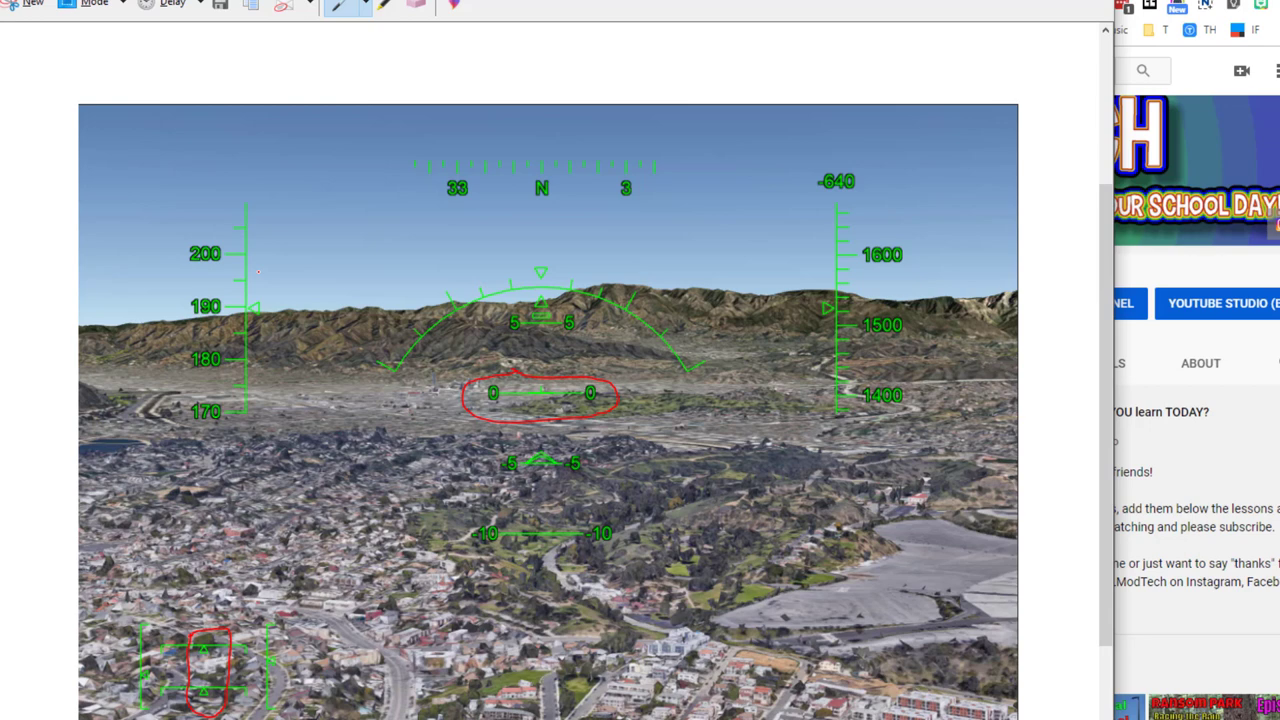
left_click_drag(270, 318, 190, 291)
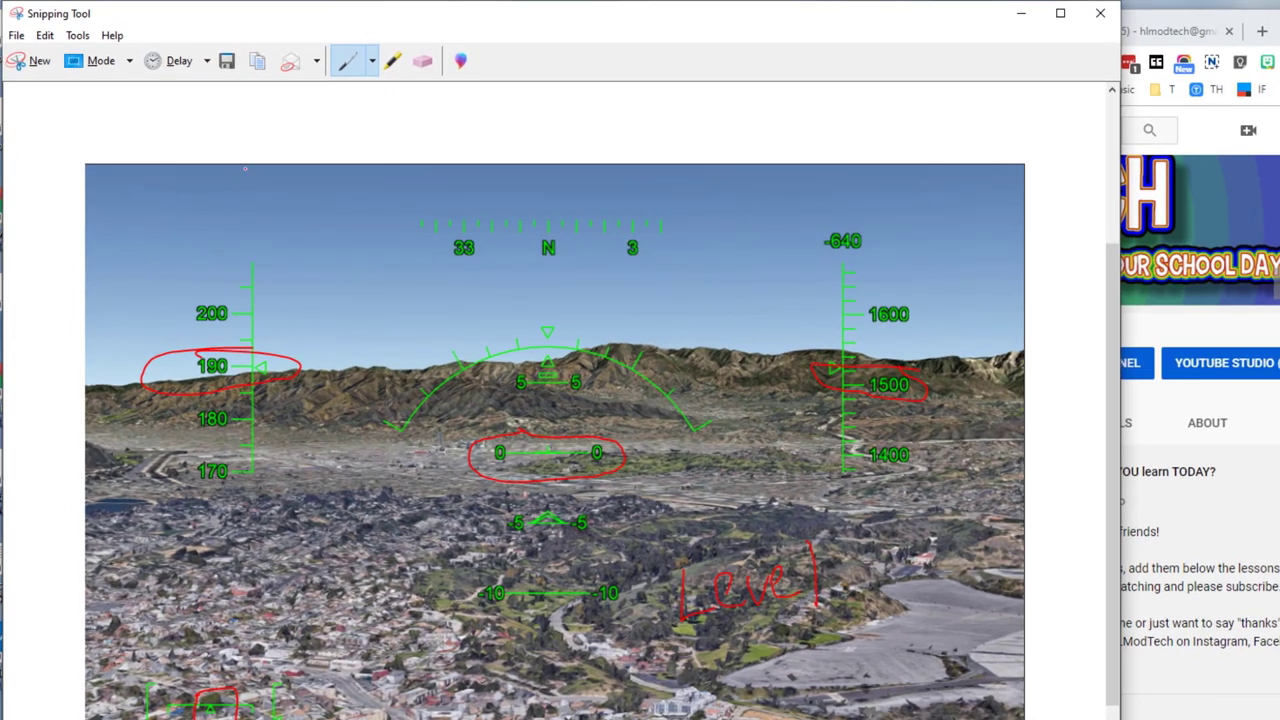
Save the annotated snip over the existing Capturelevel PNG in Downloads, and close Snipping Tool
left_click(226, 62)
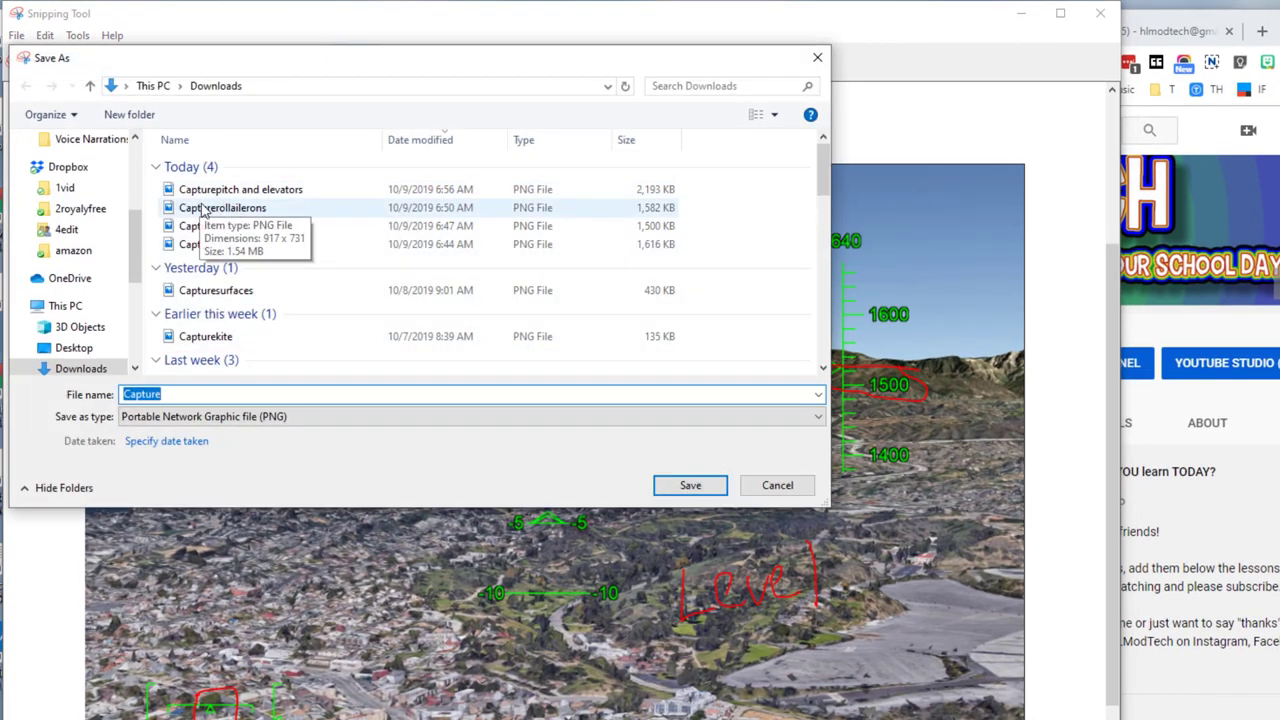
scroll(80, 163, "up", 5)
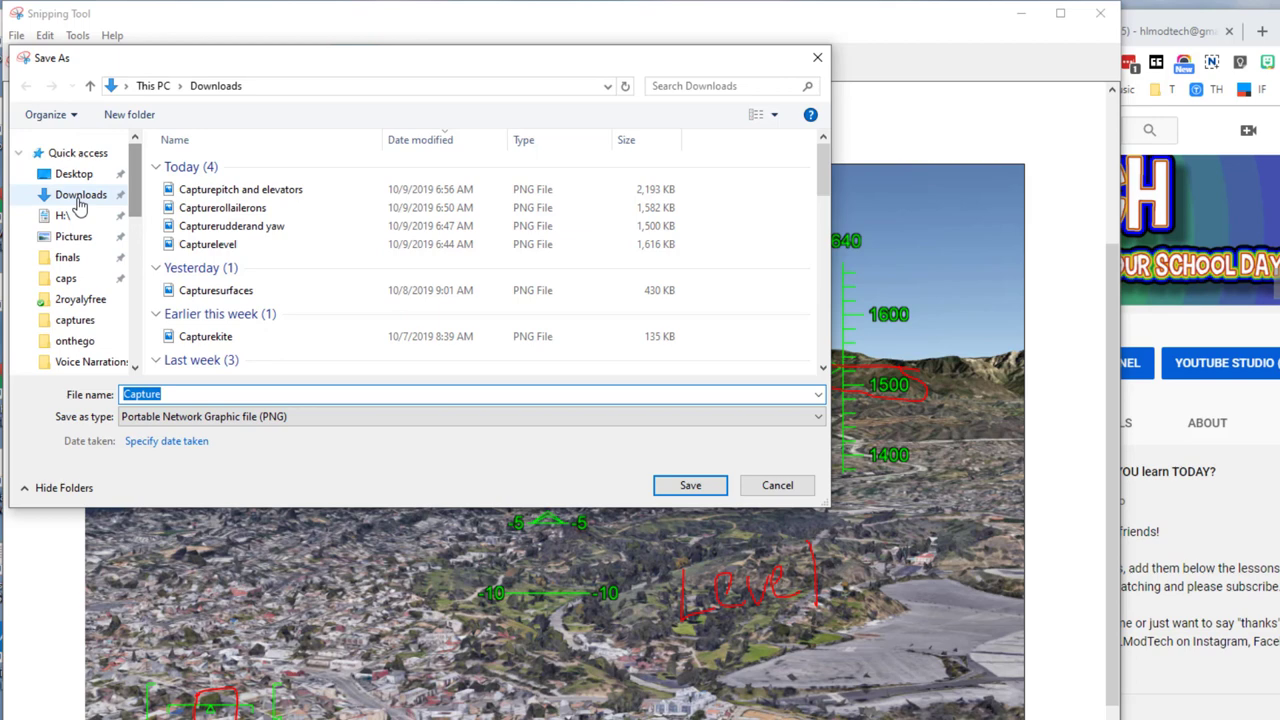
left_click(84, 196)
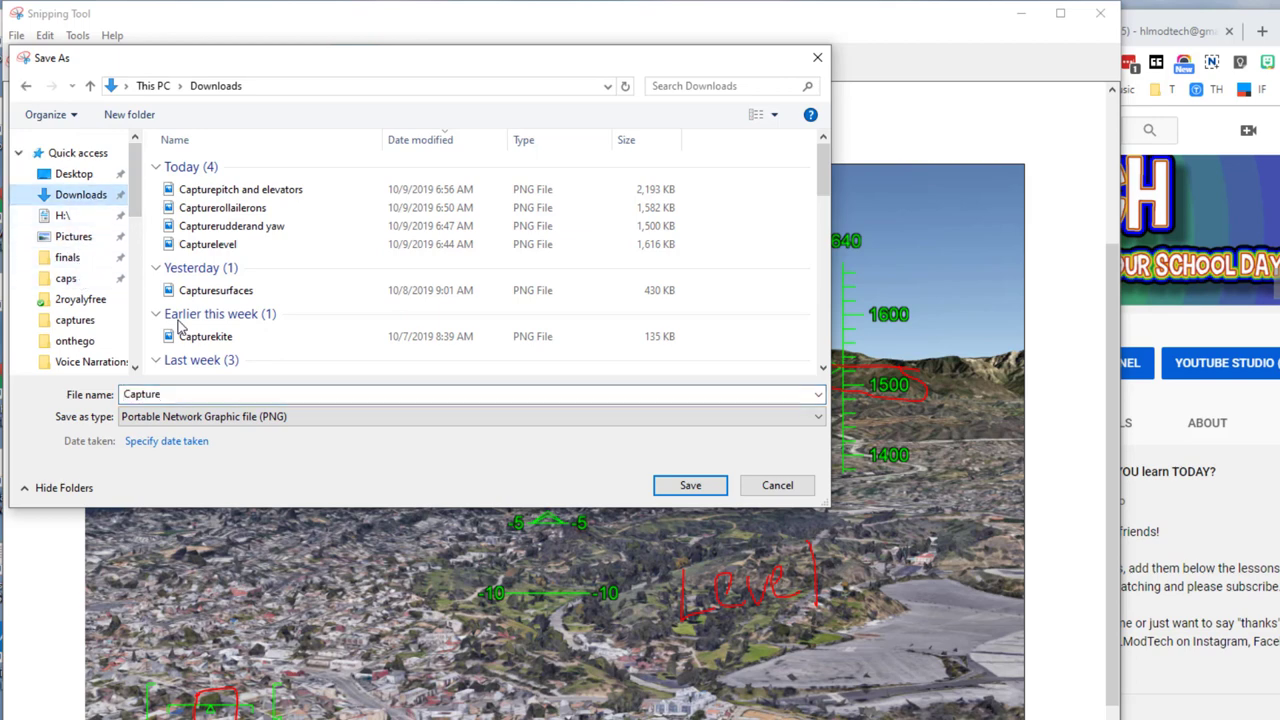
left_click(210, 244)
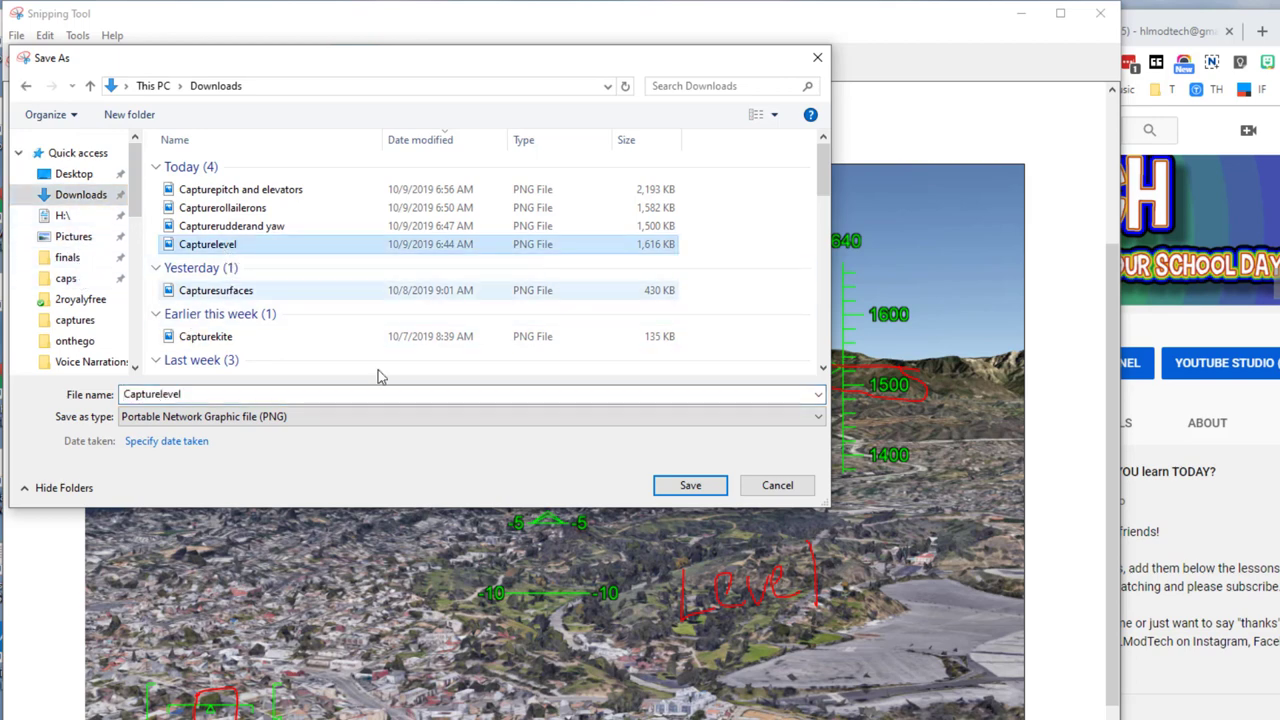
left_click(672, 486)
left_click(655, 463)
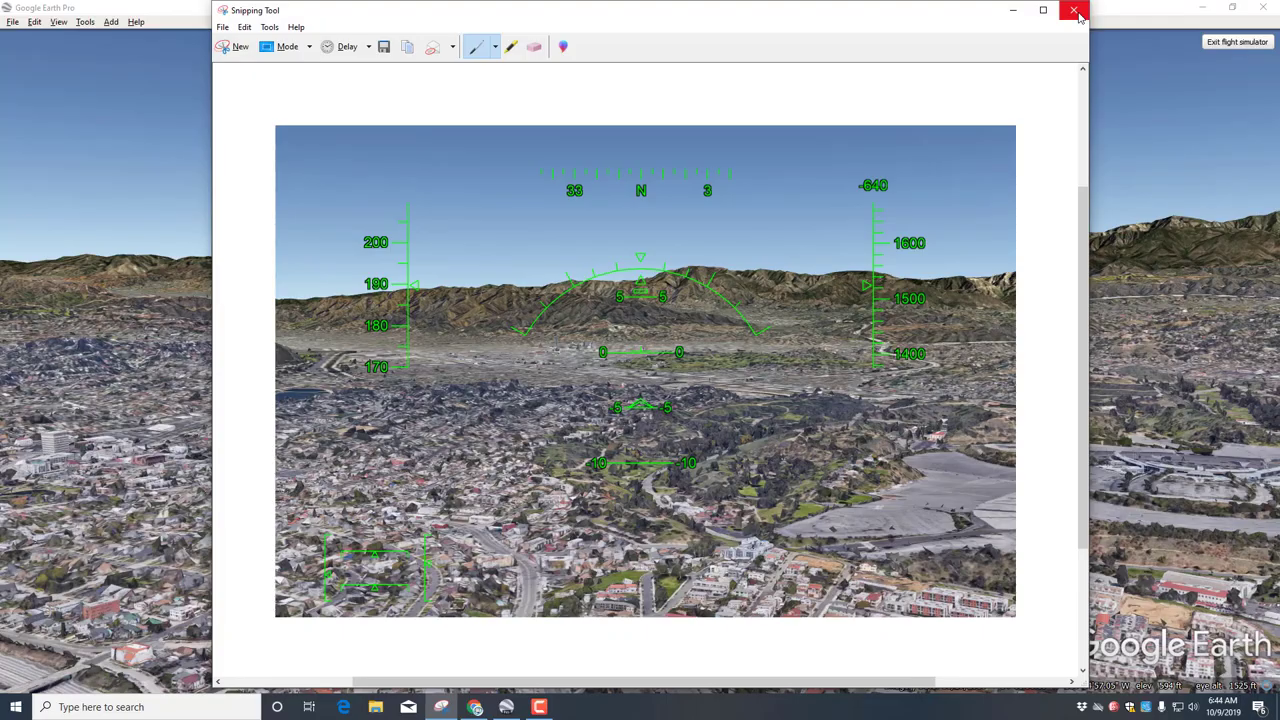
left_click(1078, 12)
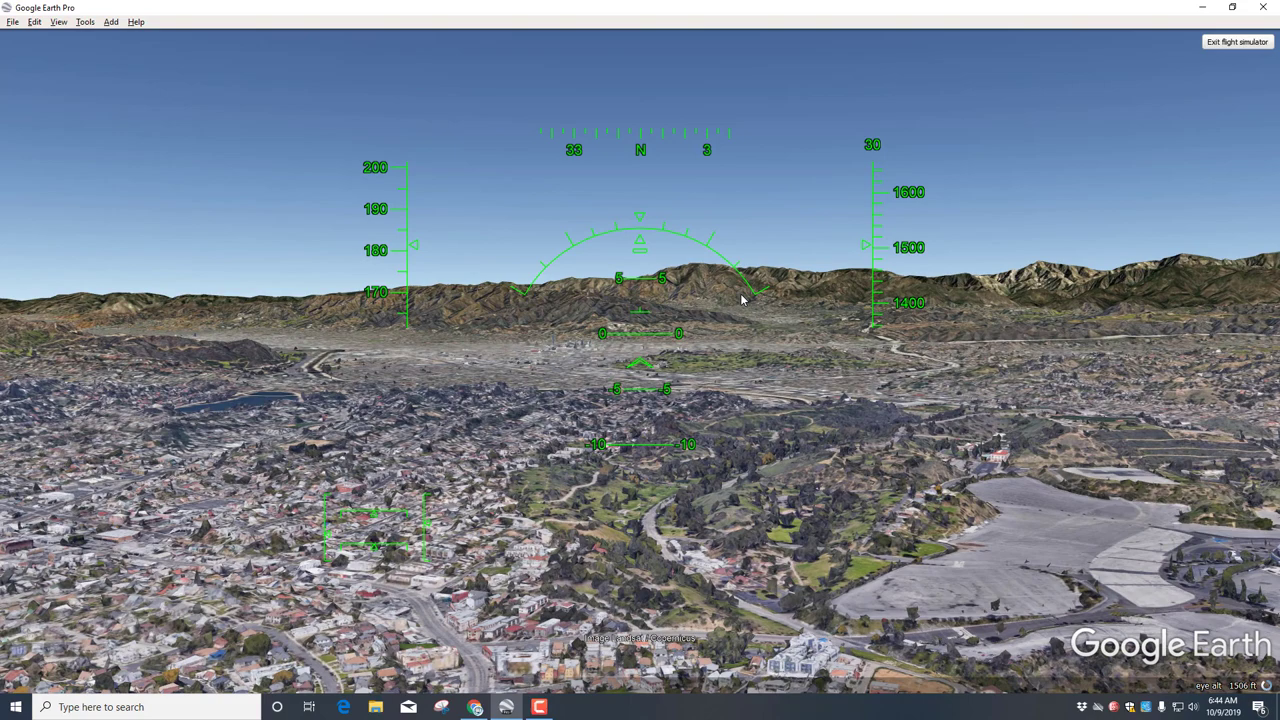
Yaw the aircraft right with the rudder while adjusting its pitch, and resume the flight after the crash
key("shift+Right")
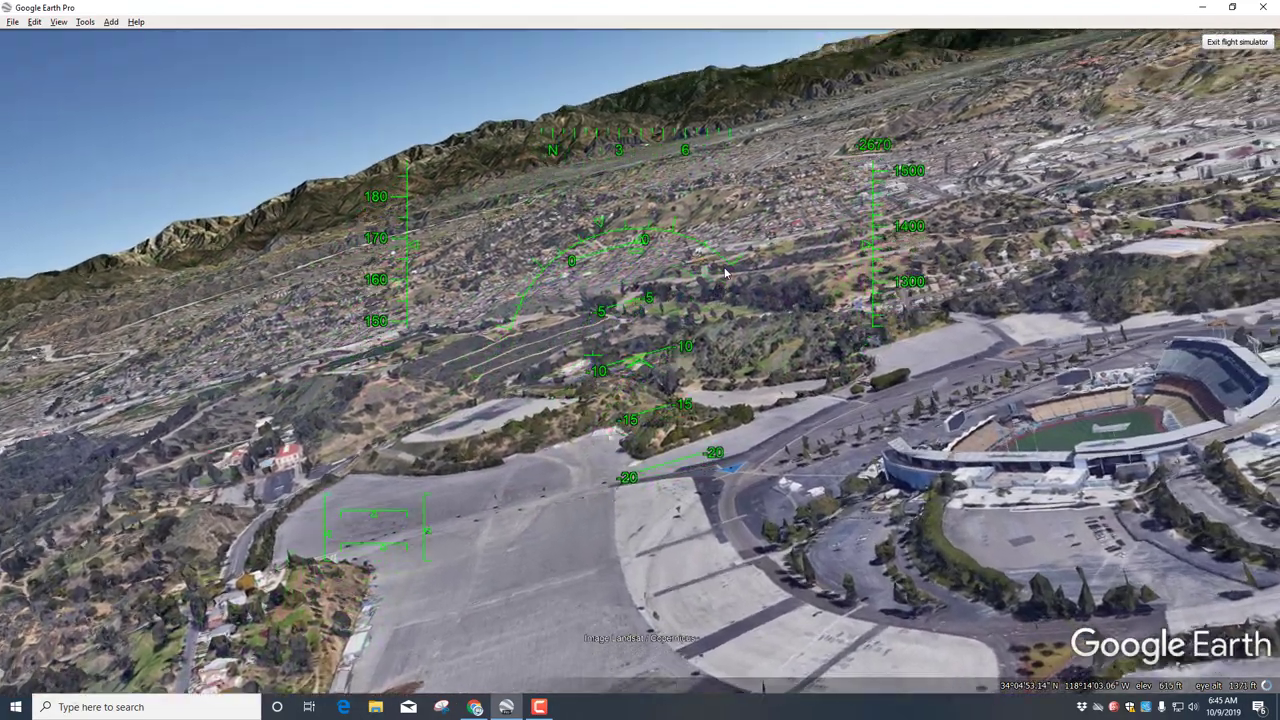
key("Down")
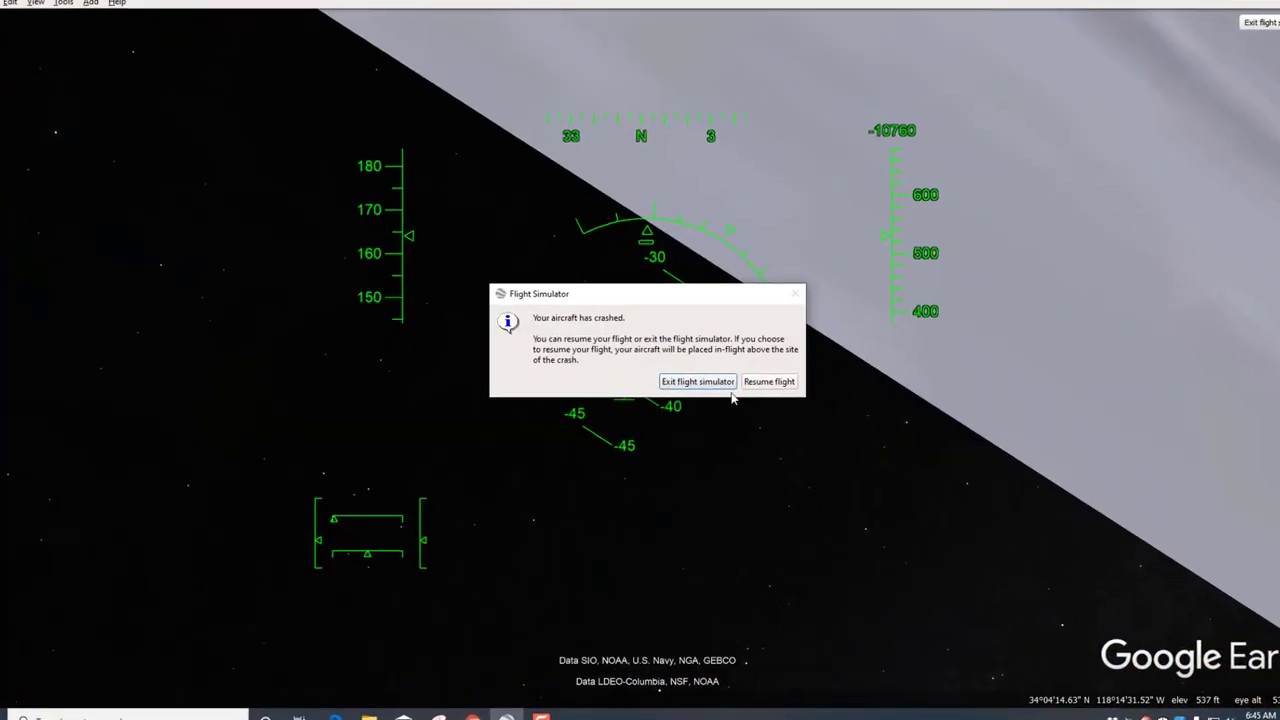
left_click(892, 368)
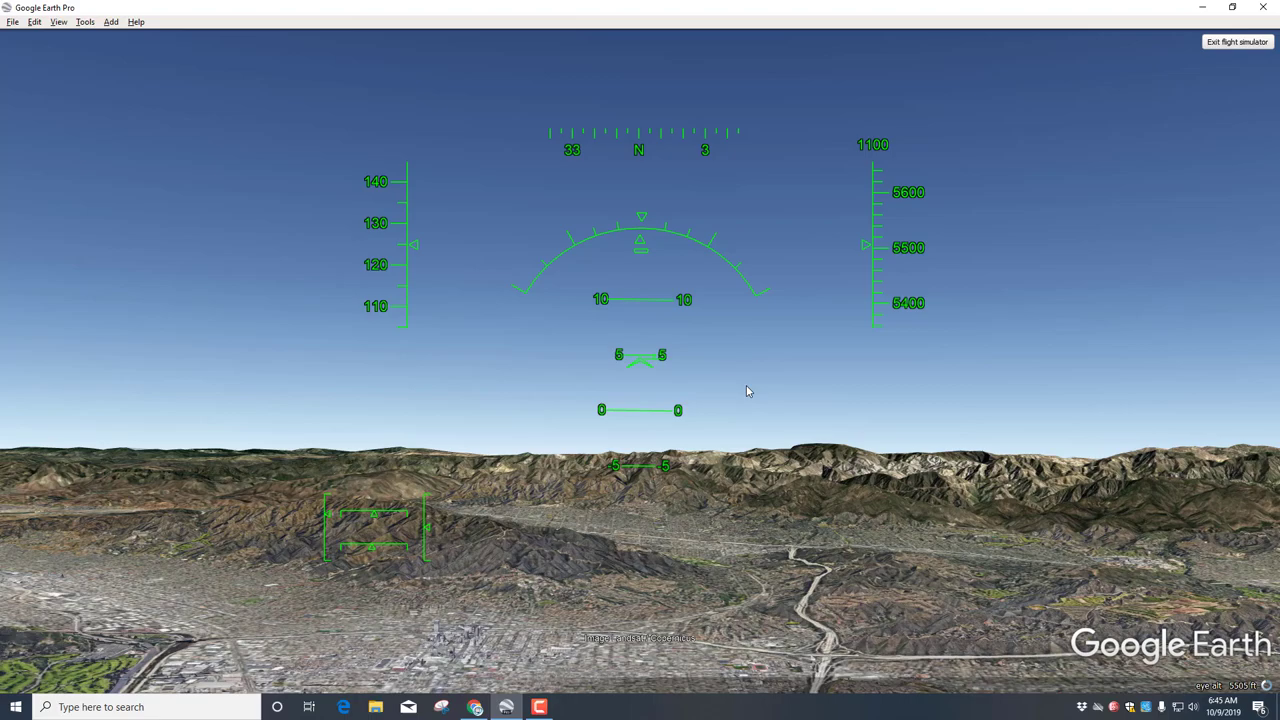
Yaw the aircraft left with the rudder and capture a rectangular snip of the turning flight view in Snipping Tool
key("shift+Left")
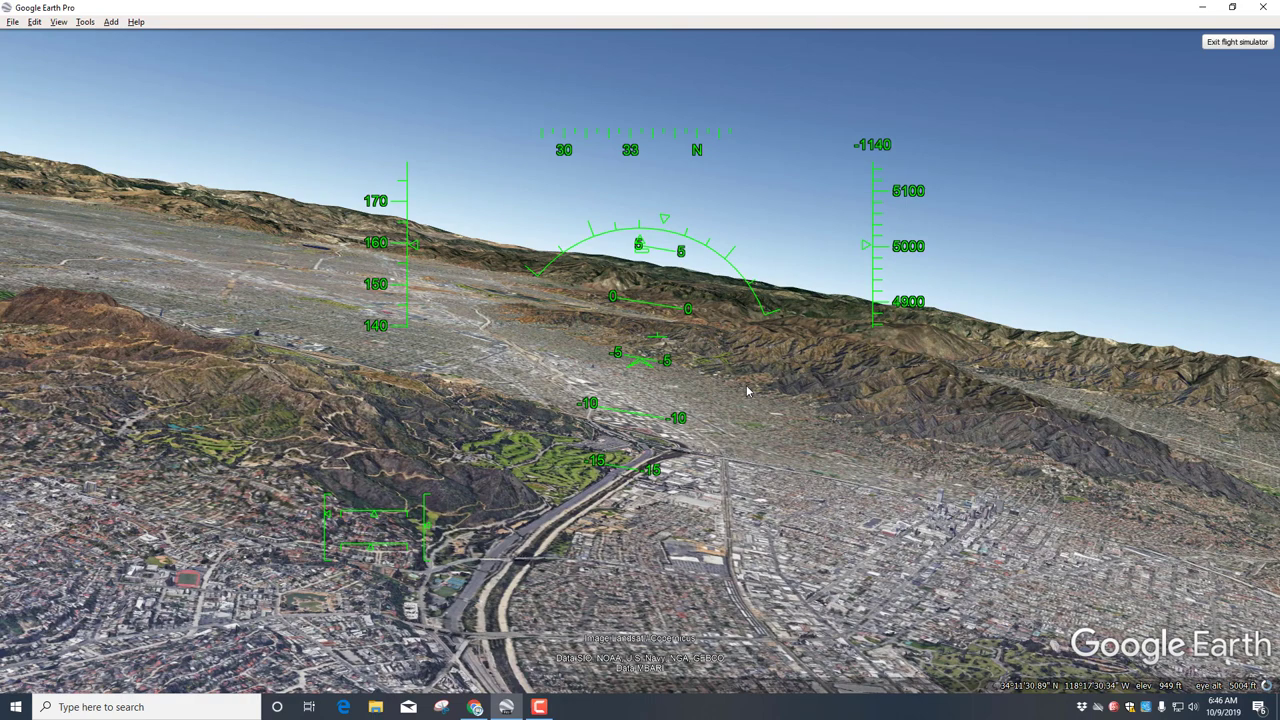
left_click(444, 707)
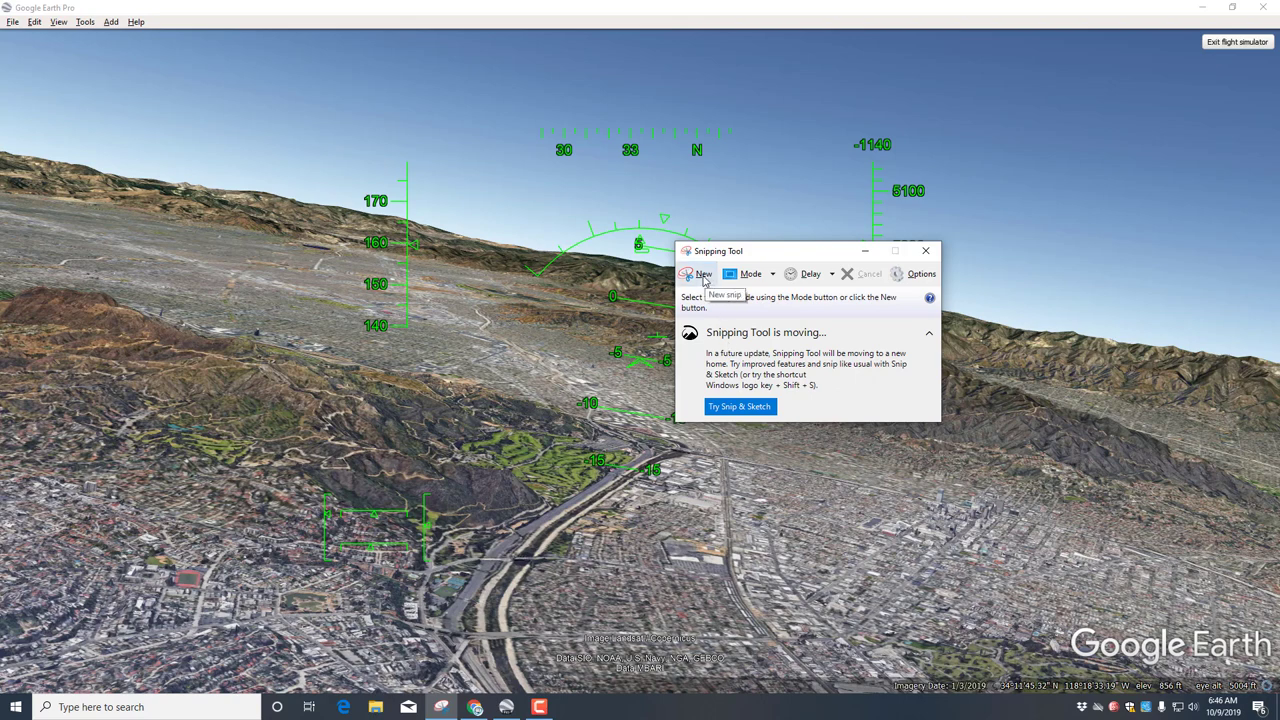
left_click(703, 276)
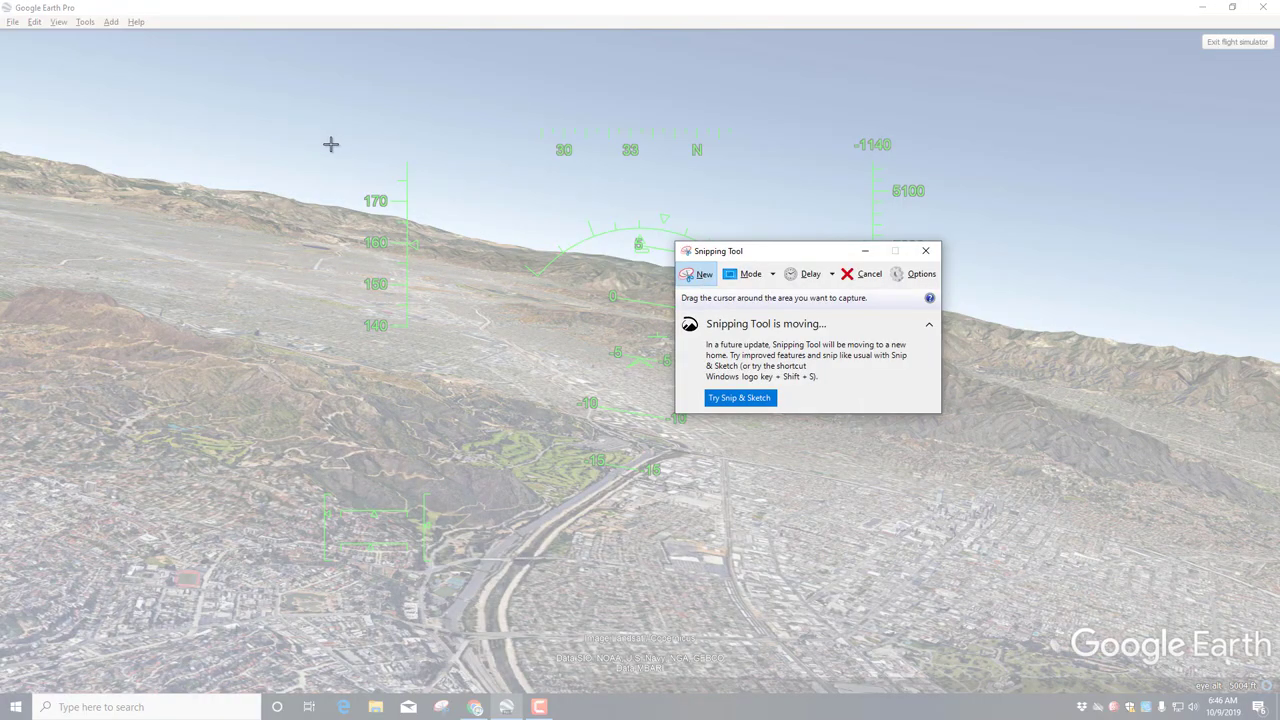
left_click_drag(340, 120, 1050, 572)
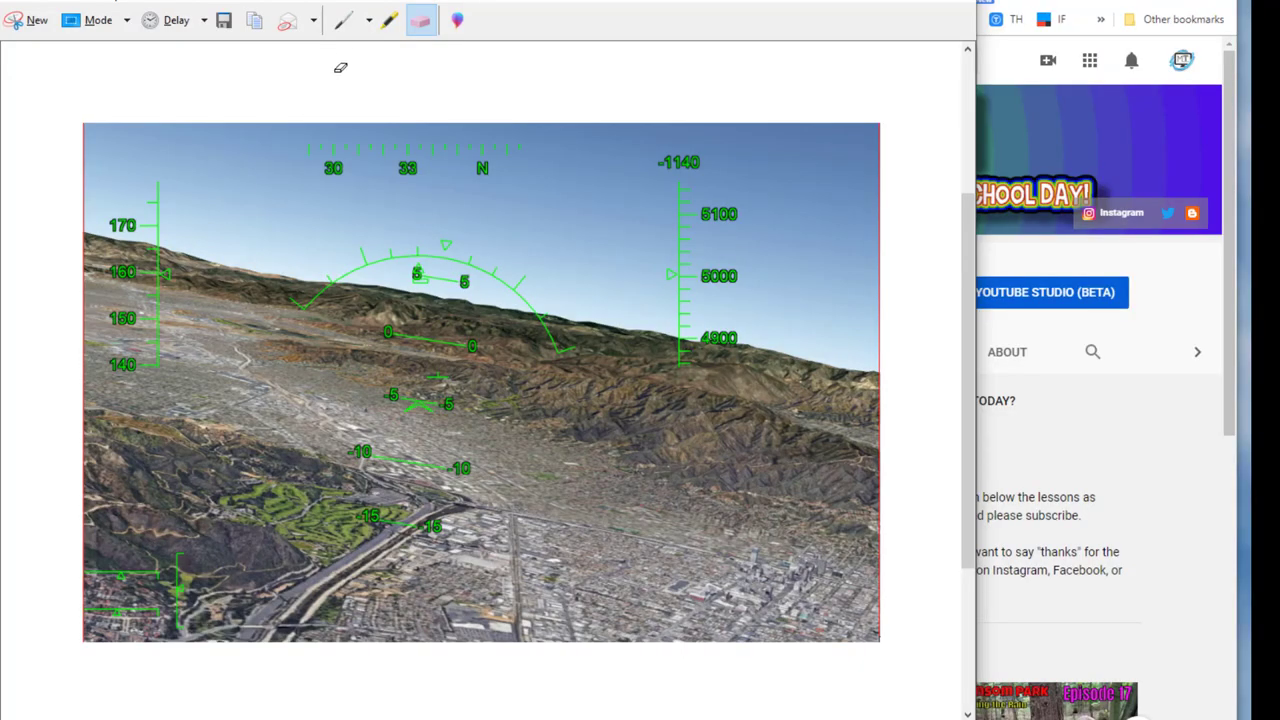
With the red pen, mark the bank, horizon and rudder indicators on the snip, and write and underline "Yaw Rudder"
left_click(340, 31)
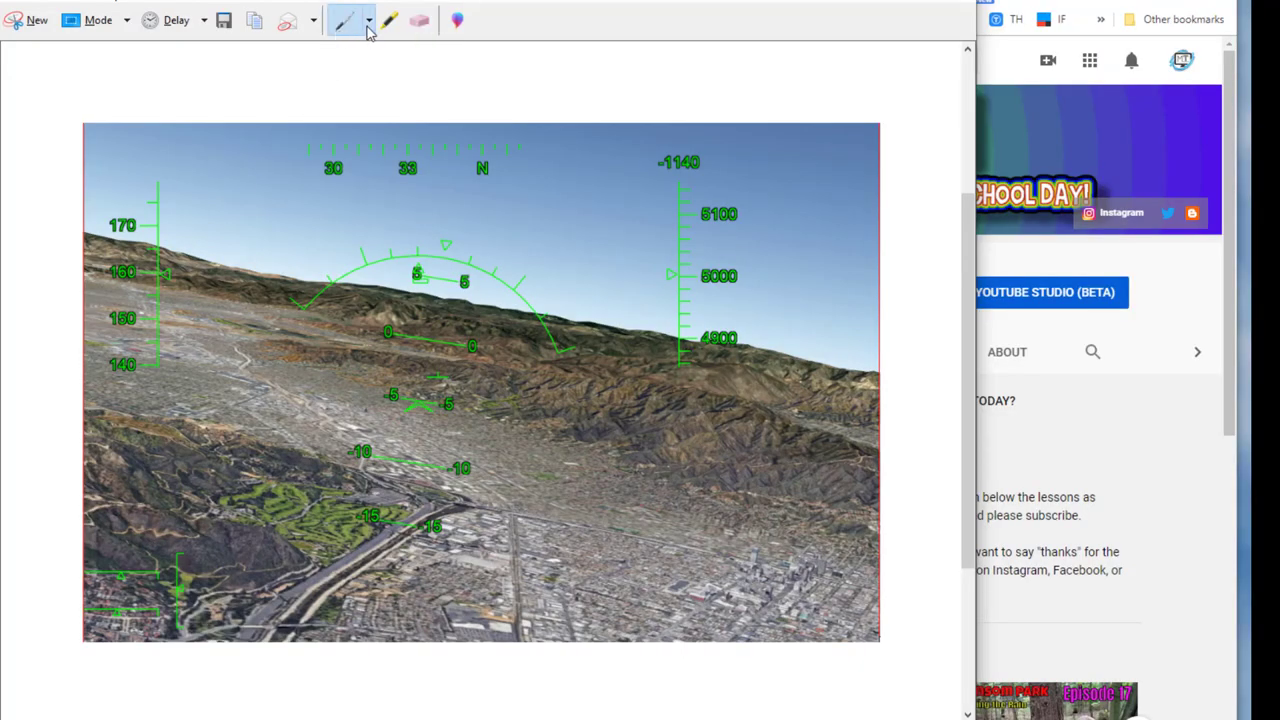
left_click(369, 22)
left_click(363, 50)
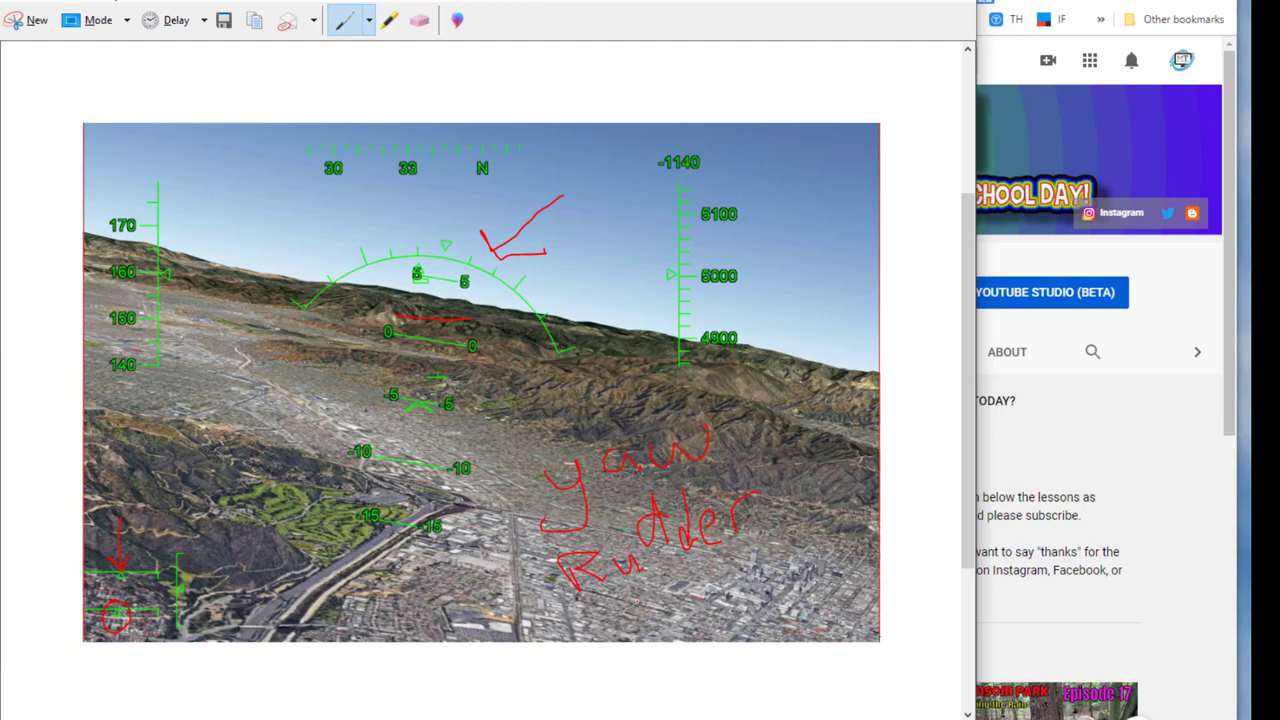
left_click_drag(670, 604, 772, 572)
Save the annotated yaw snip in Downloads as the PNG Capturerudderyaw2, and close Snipping Tool
left_click(224, 20)
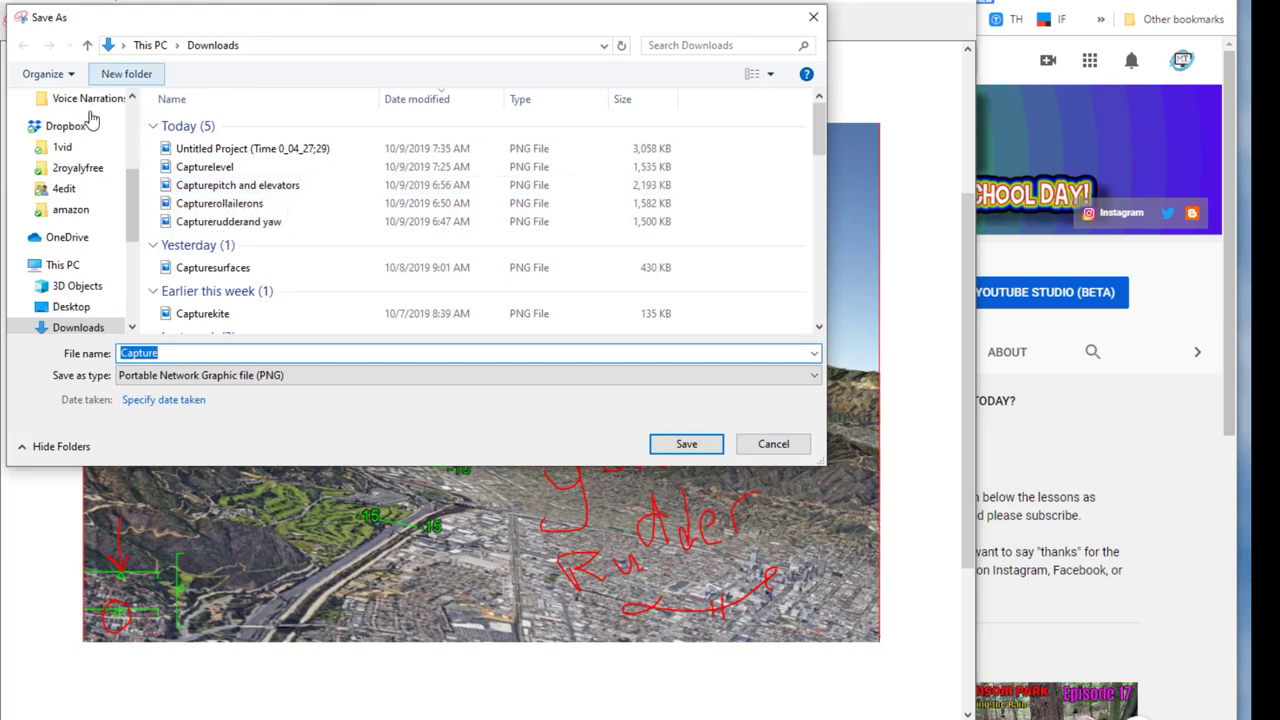
scroll(75, 187, "up", 4)
left_click(77, 153)
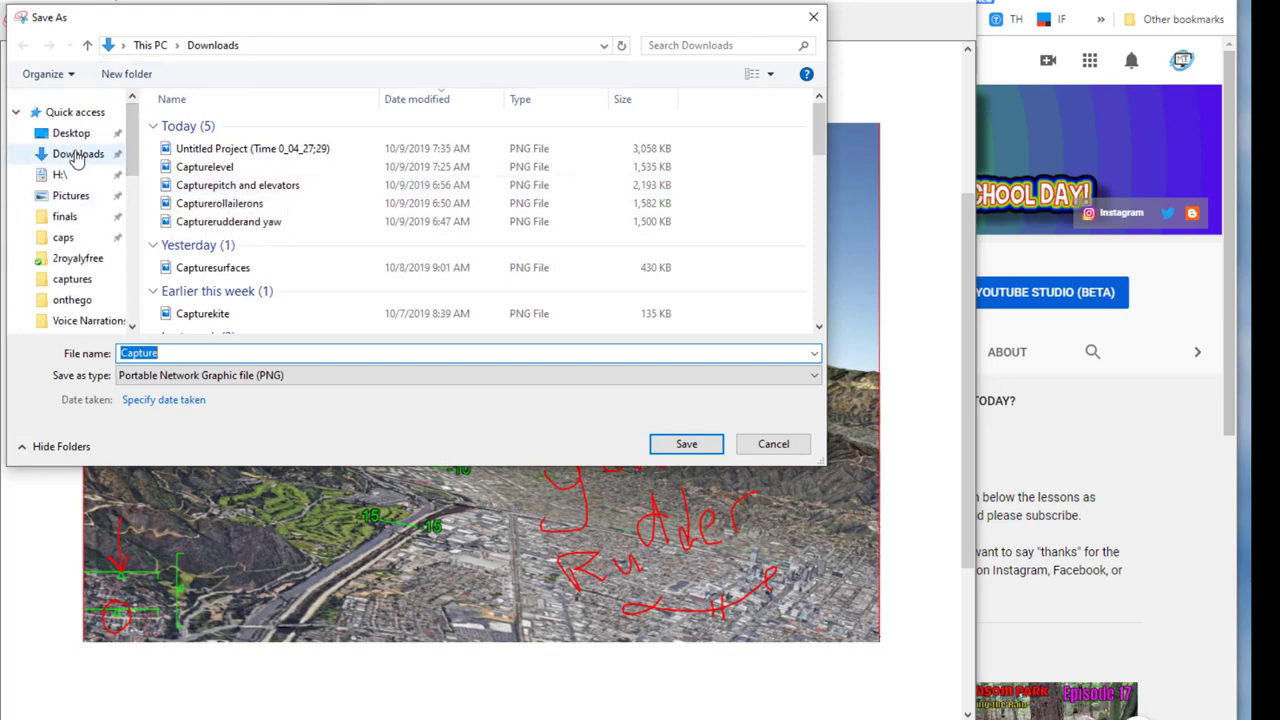
left_click(160, 353)
type("rudderyaw2")
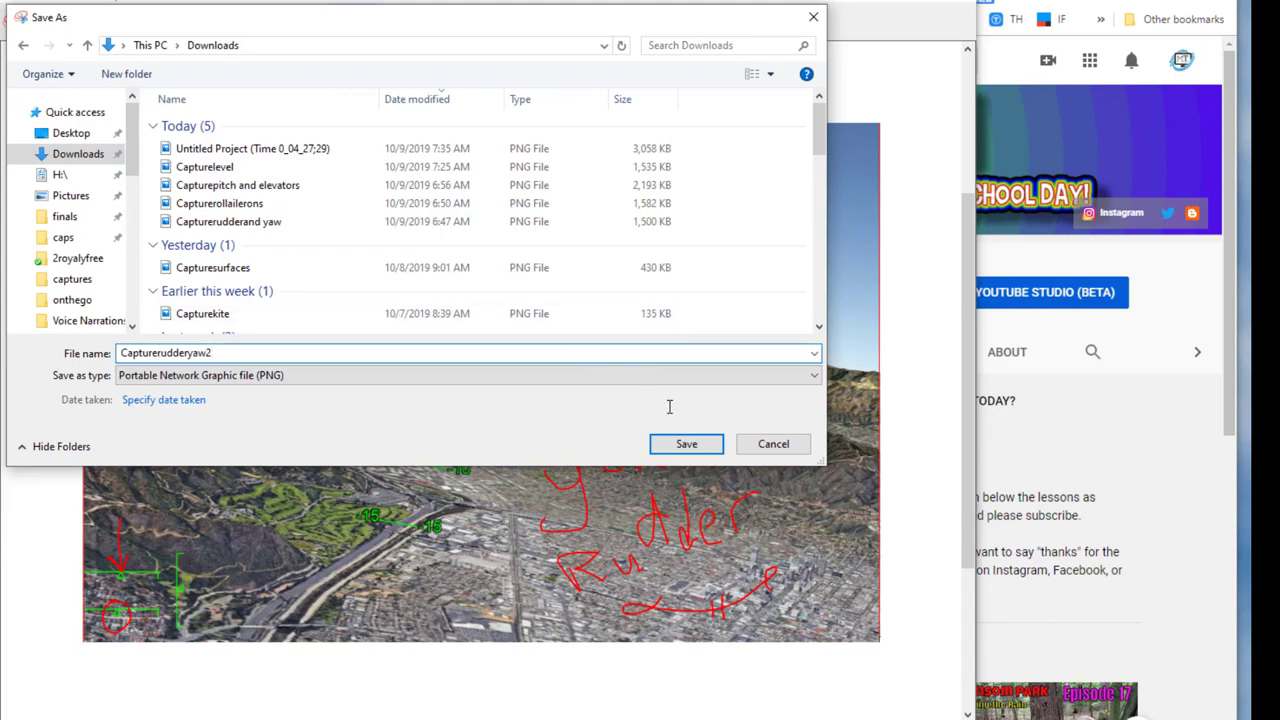
left_click(686, 443)
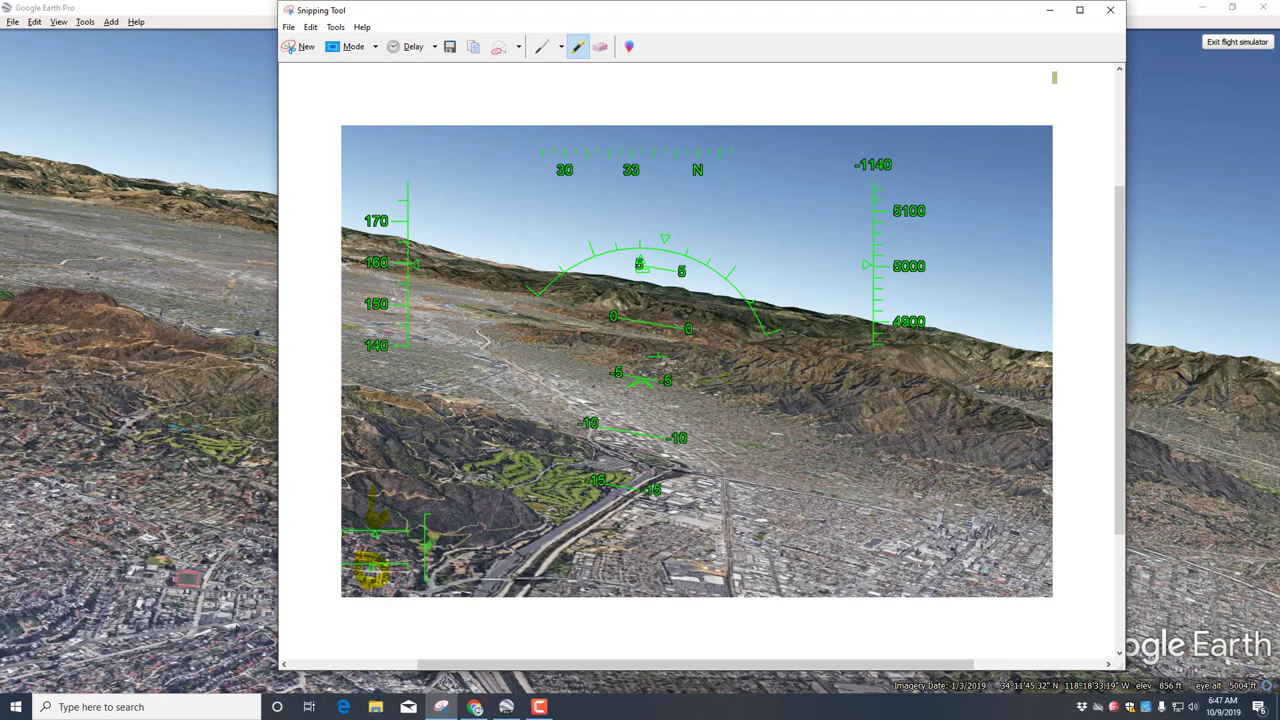
left_click(1111, 10)
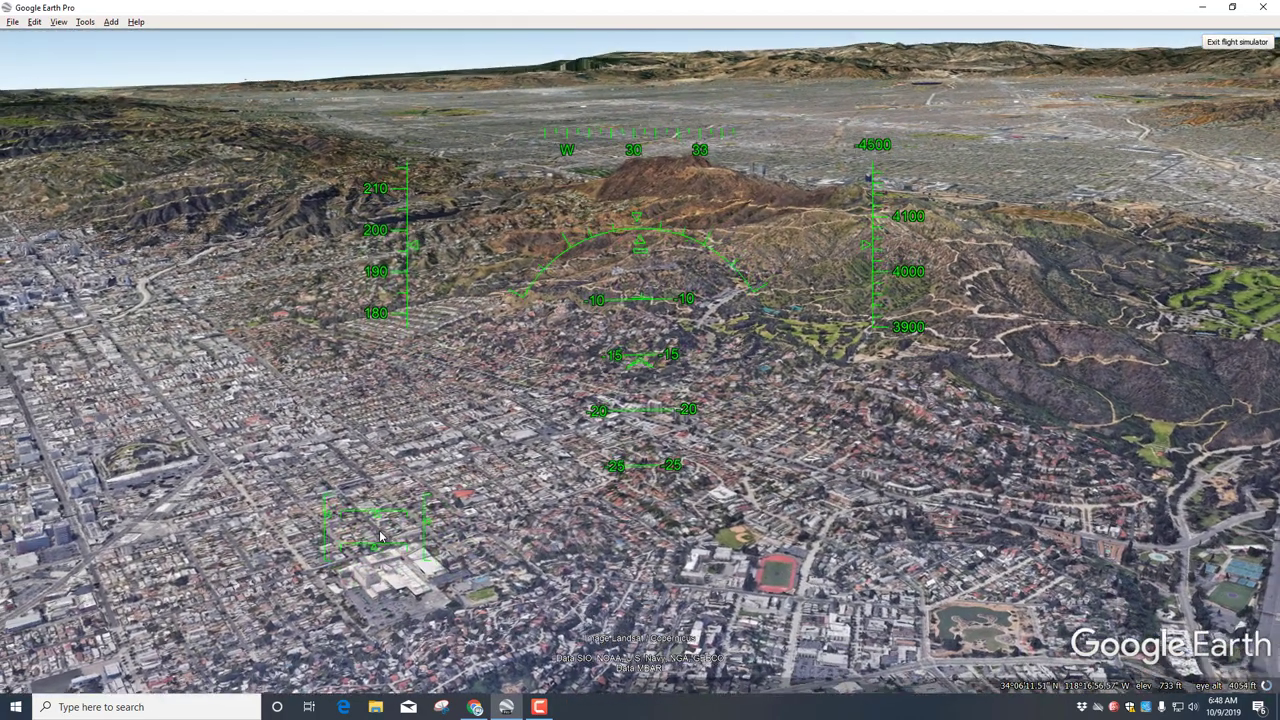
Roll the aircraft with the ailerons near the Hollywood sign and capture a rectangular snip of the banked view in Snipping Tool
key("5")
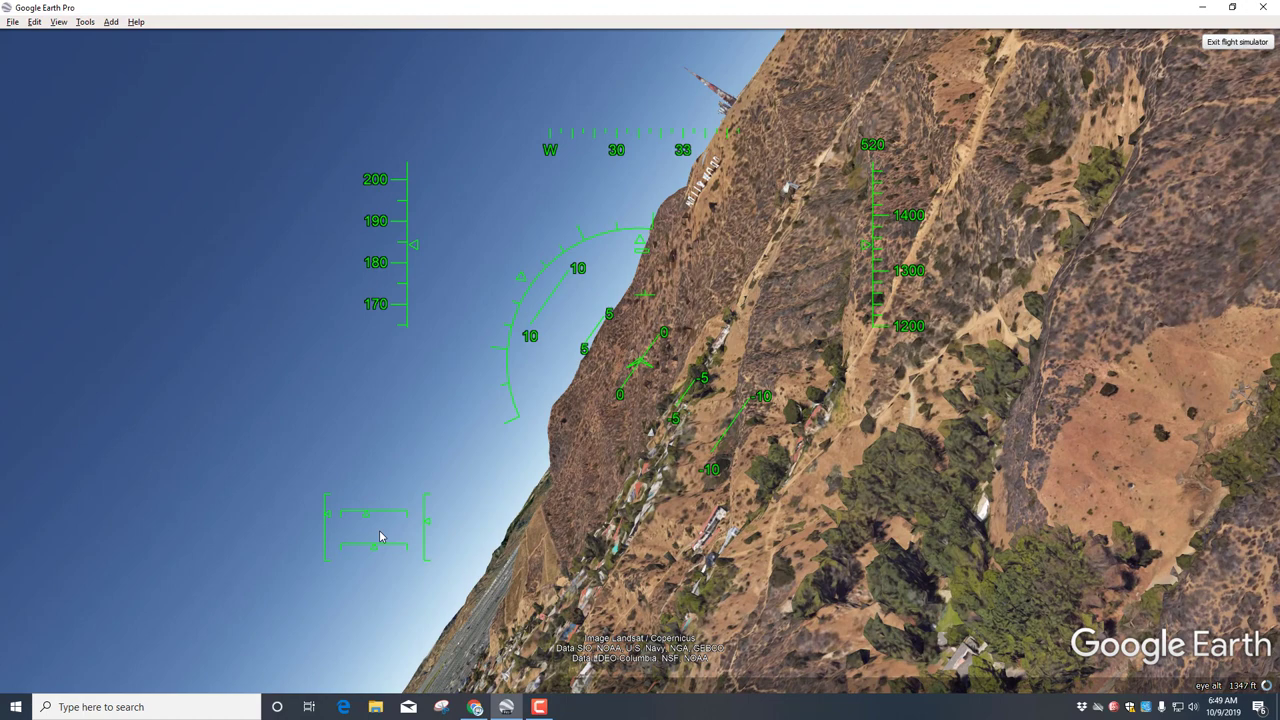
key("Right")
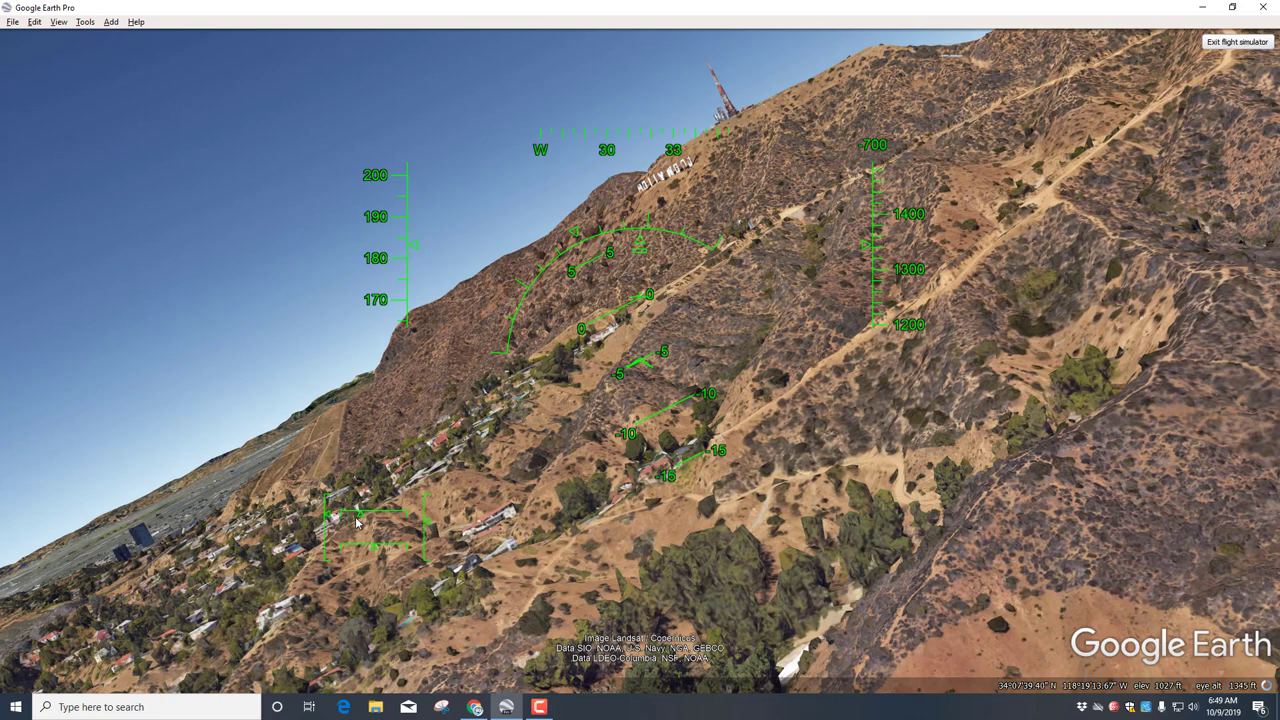
left_click(437, 710)
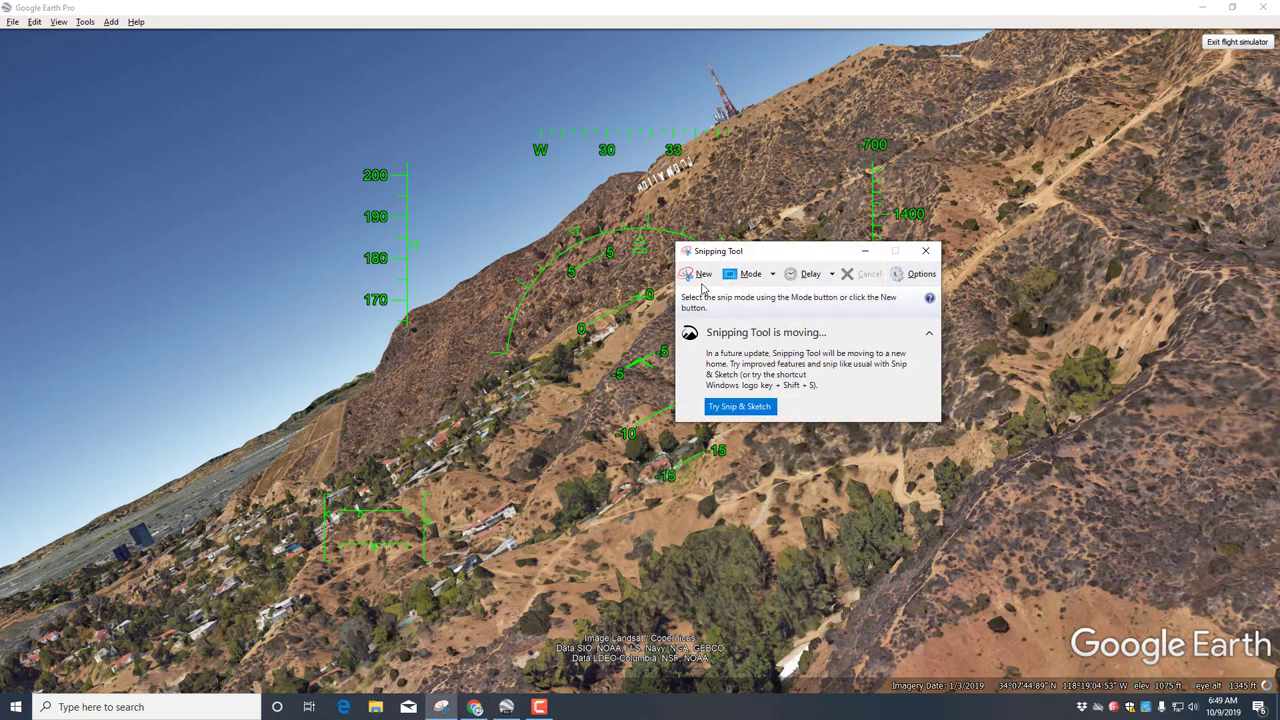
left_click(700, 275)
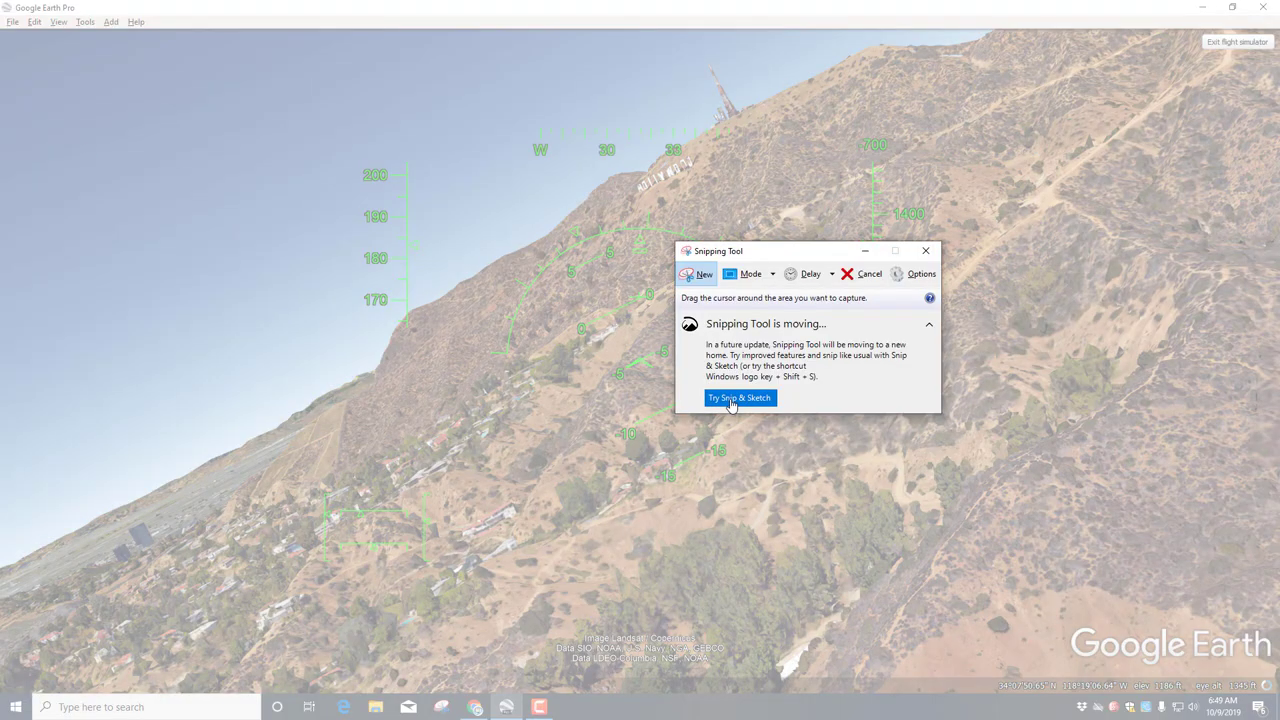
left_click_drag(336, 108, 946, 594)
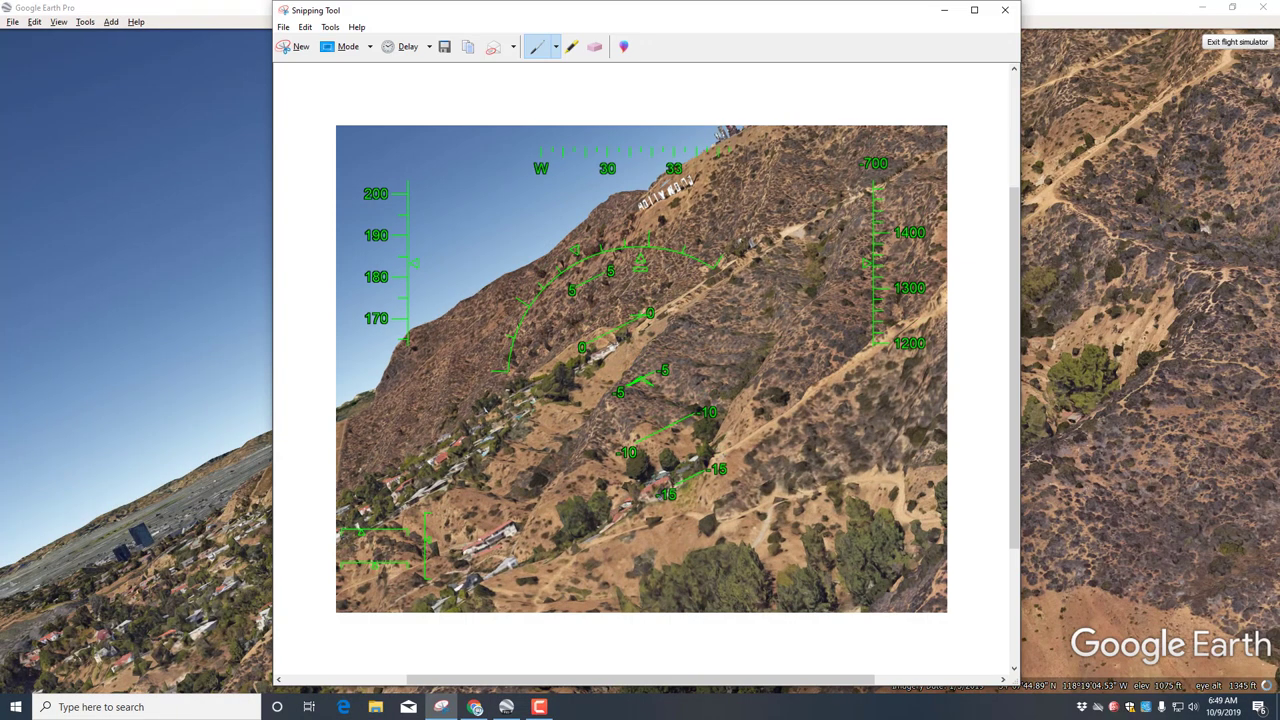
With the red pen, draw arrows to the aileron and bank indicators, circle the Hollywood sign, and write "Roll ailerons" with a smiley
left_click(556, 50)
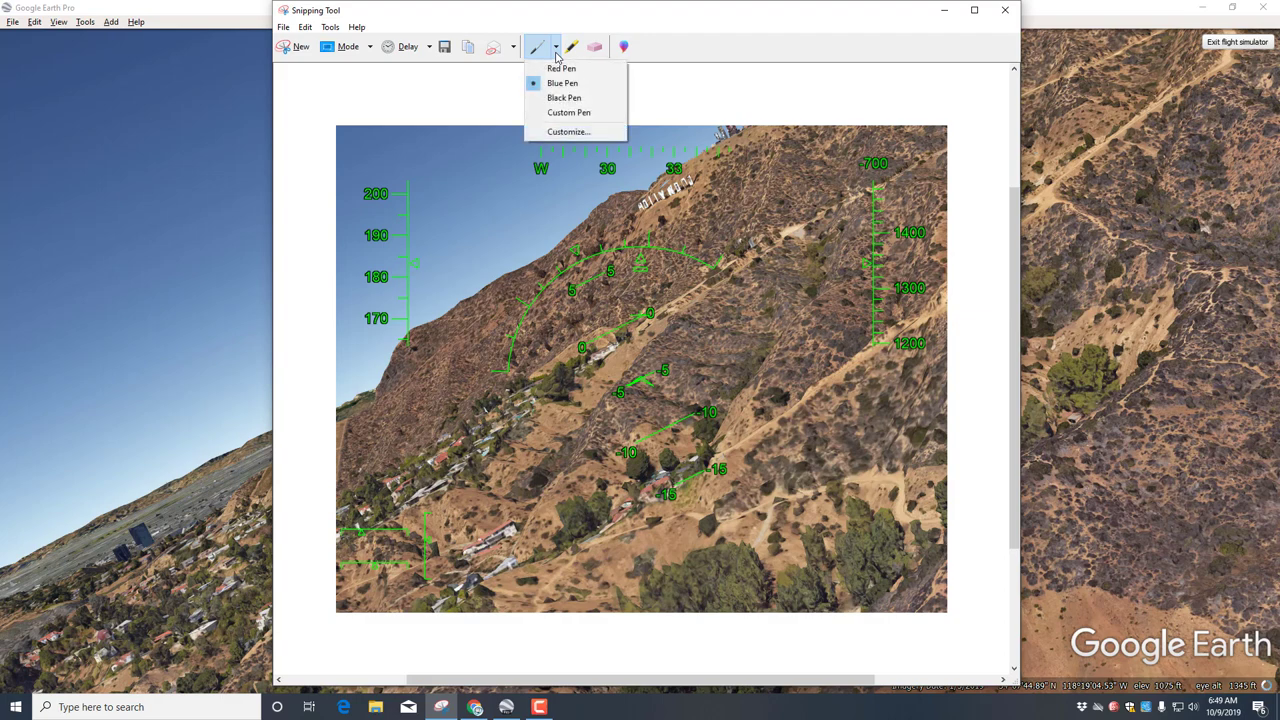
left_click(558, 69)
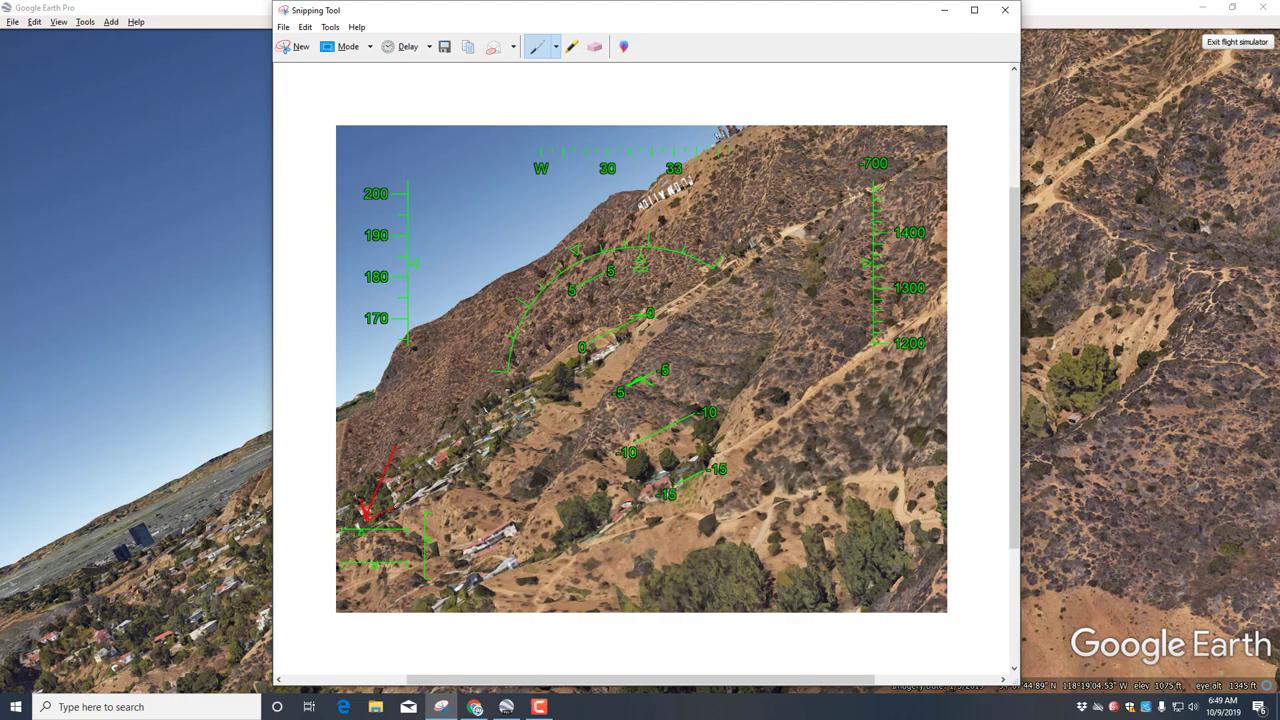
left_click_drag(520, 208, 548, 237)
left_click_drag(702, 160, 636, 176)
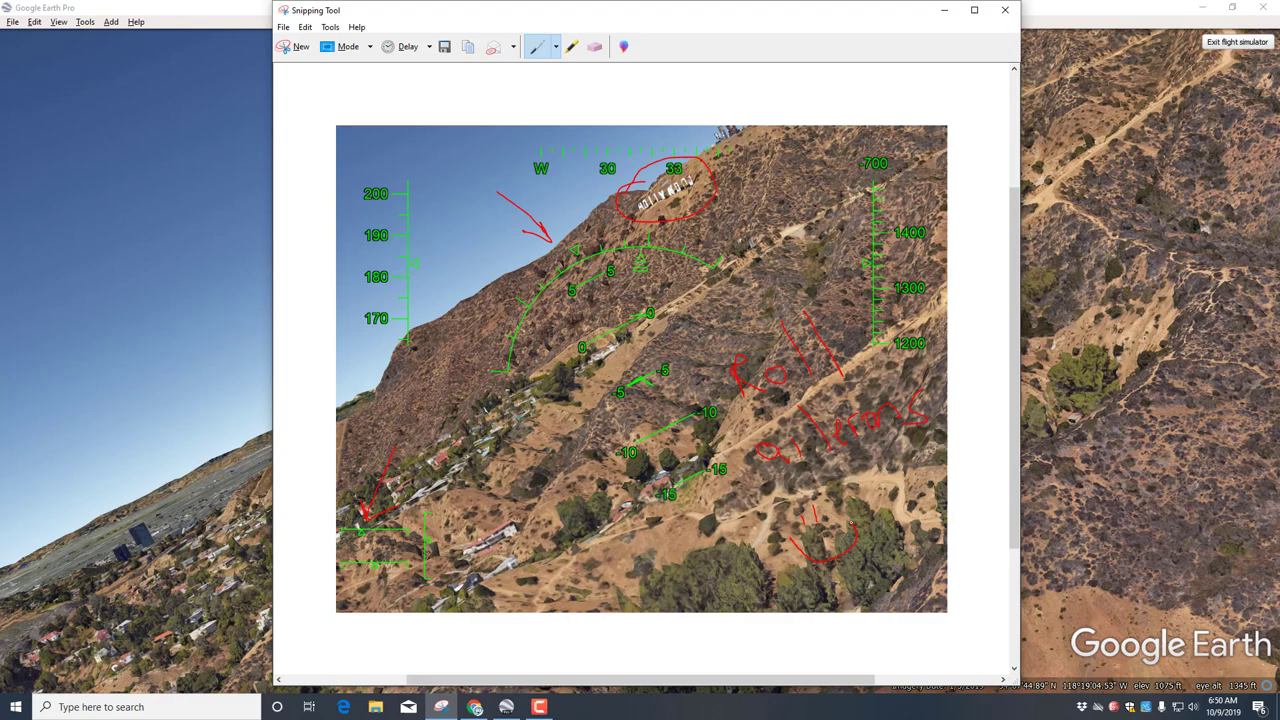
Save the annotated roll snip in Downloads as the PNG Capturerollailerons, and close Snipping Tool
left_click(444, 46)
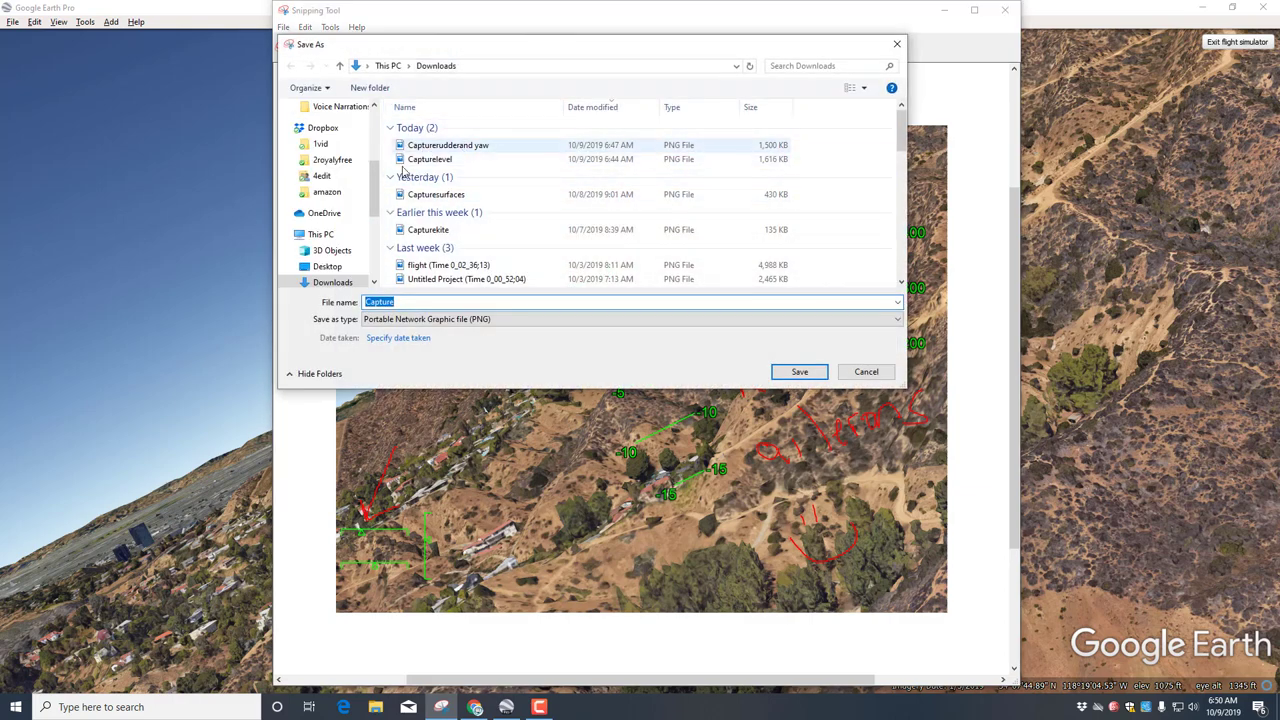
scroll(372, 160, "up", 5)
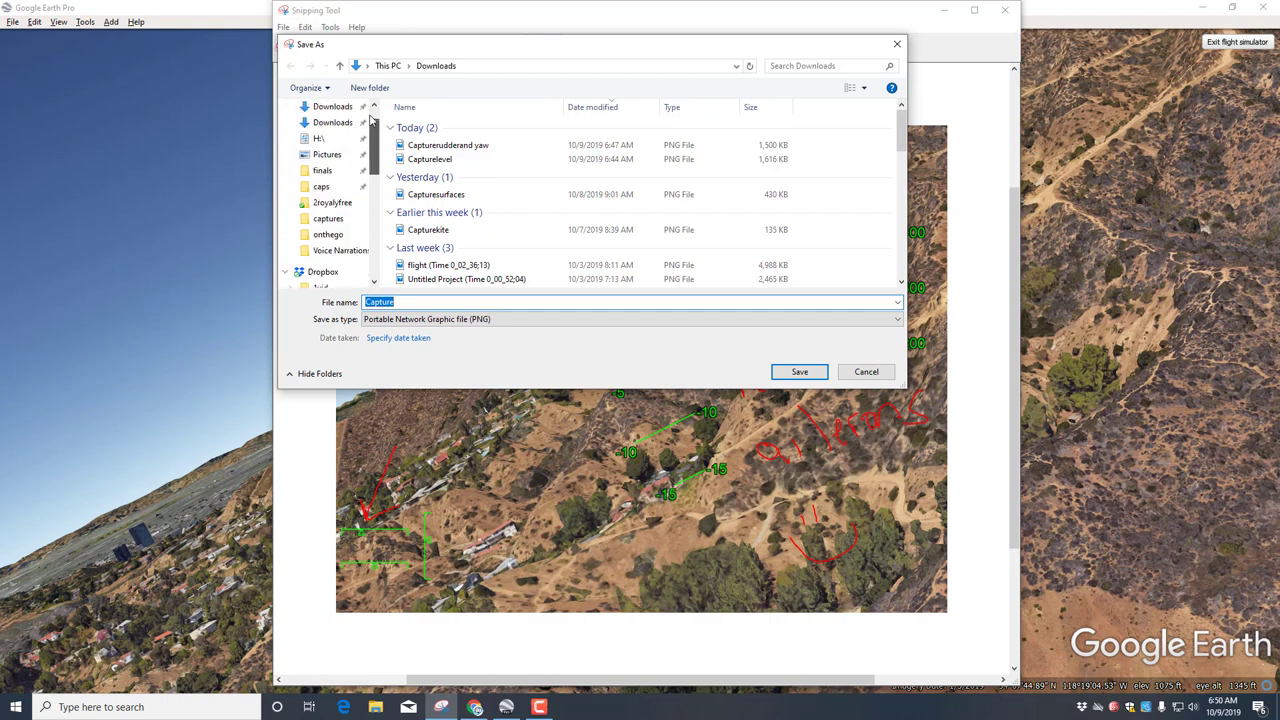
left_click(336, 150)
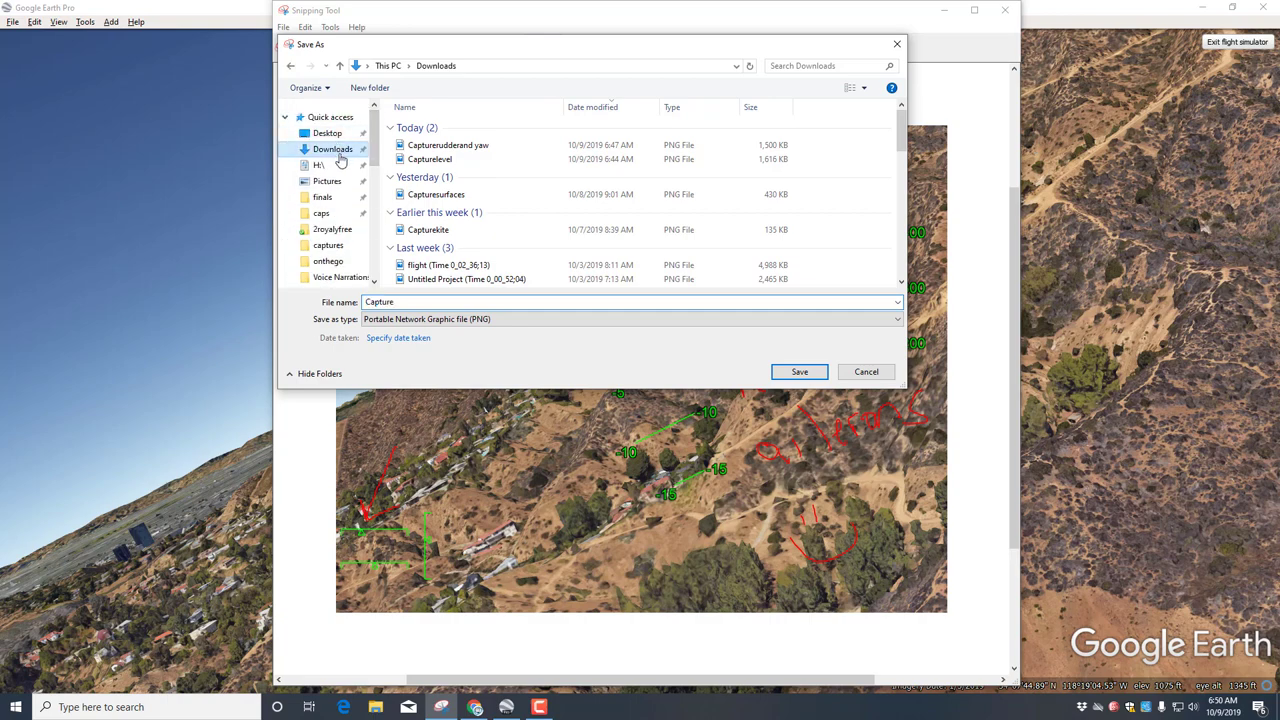
double_click(403, 303)
left_click(404, 303)
type("rollailerons")
left_click(798, 378)
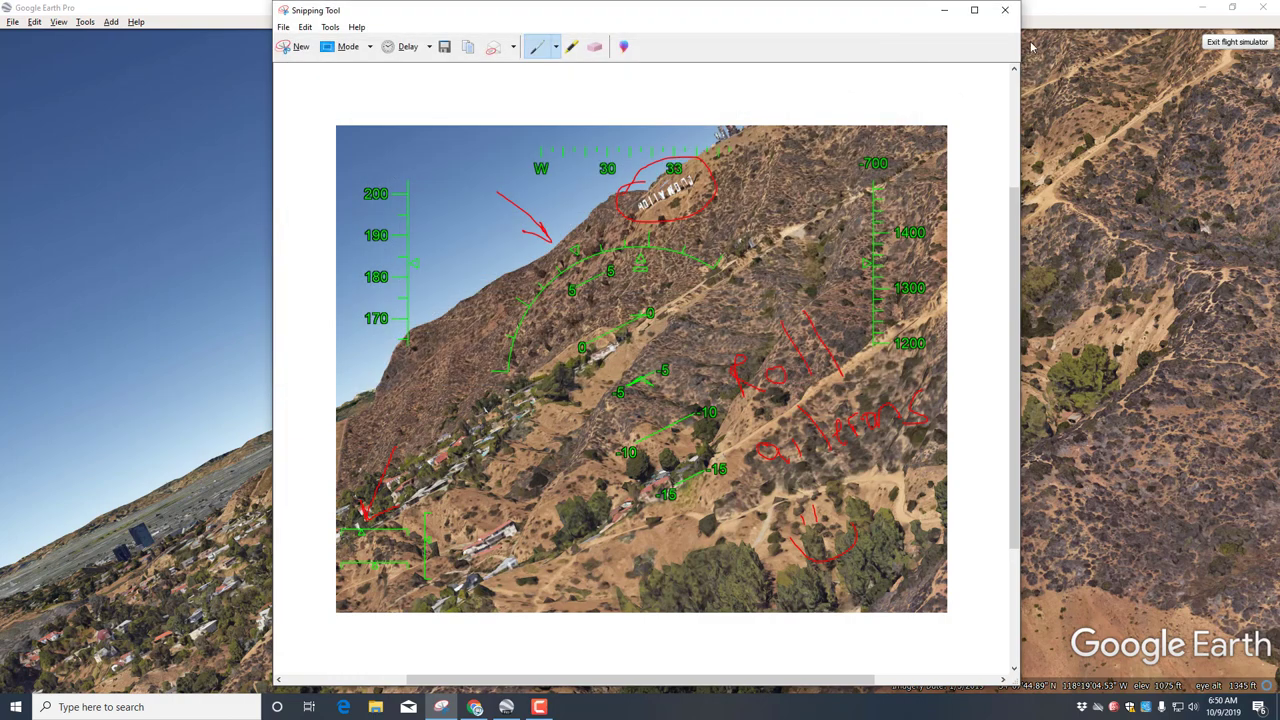
left_click(1005, 9)
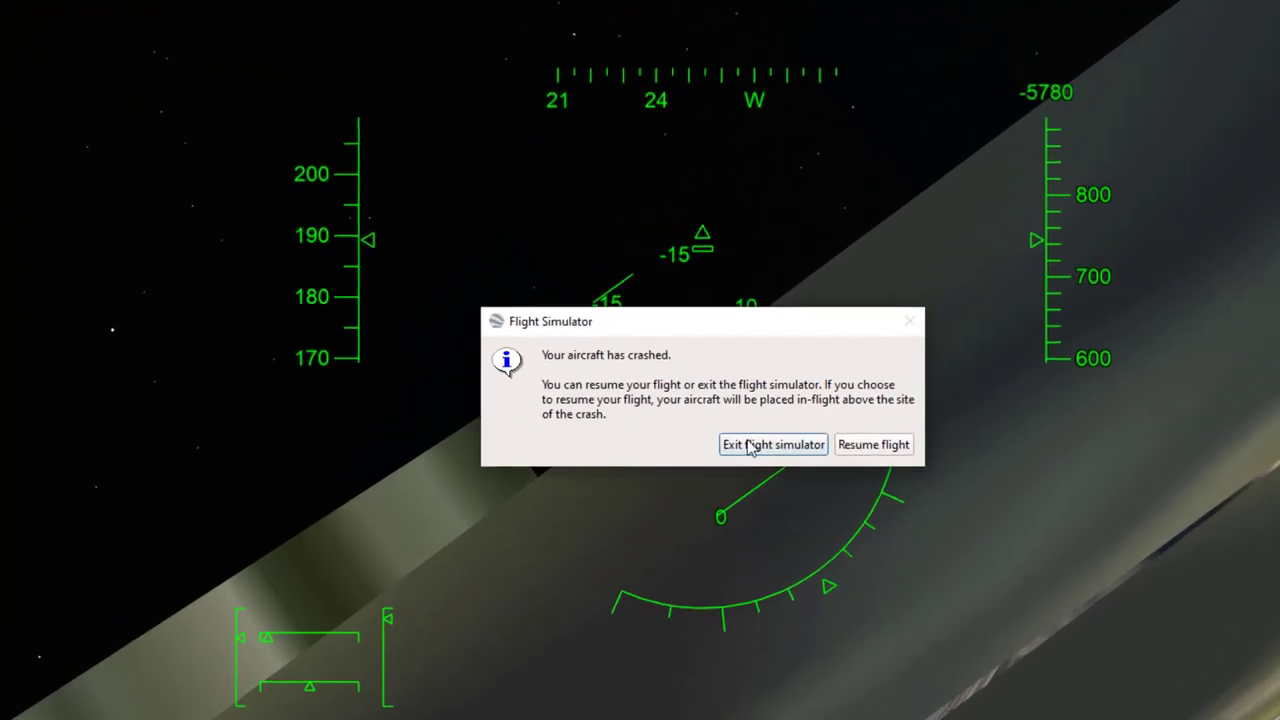
Resume the flight after the crash and capture a rectangular snip of the steep dive over the downtown buildings
left_click(880, 453)
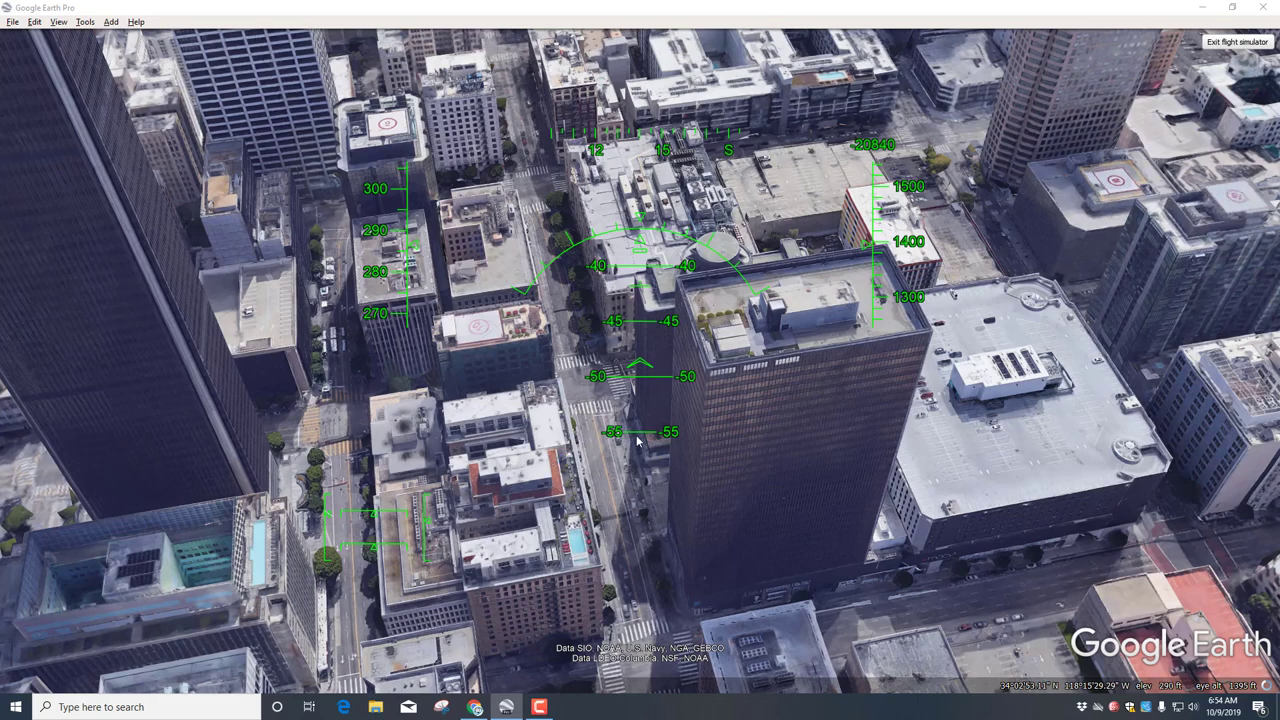
left_click(700, 276)
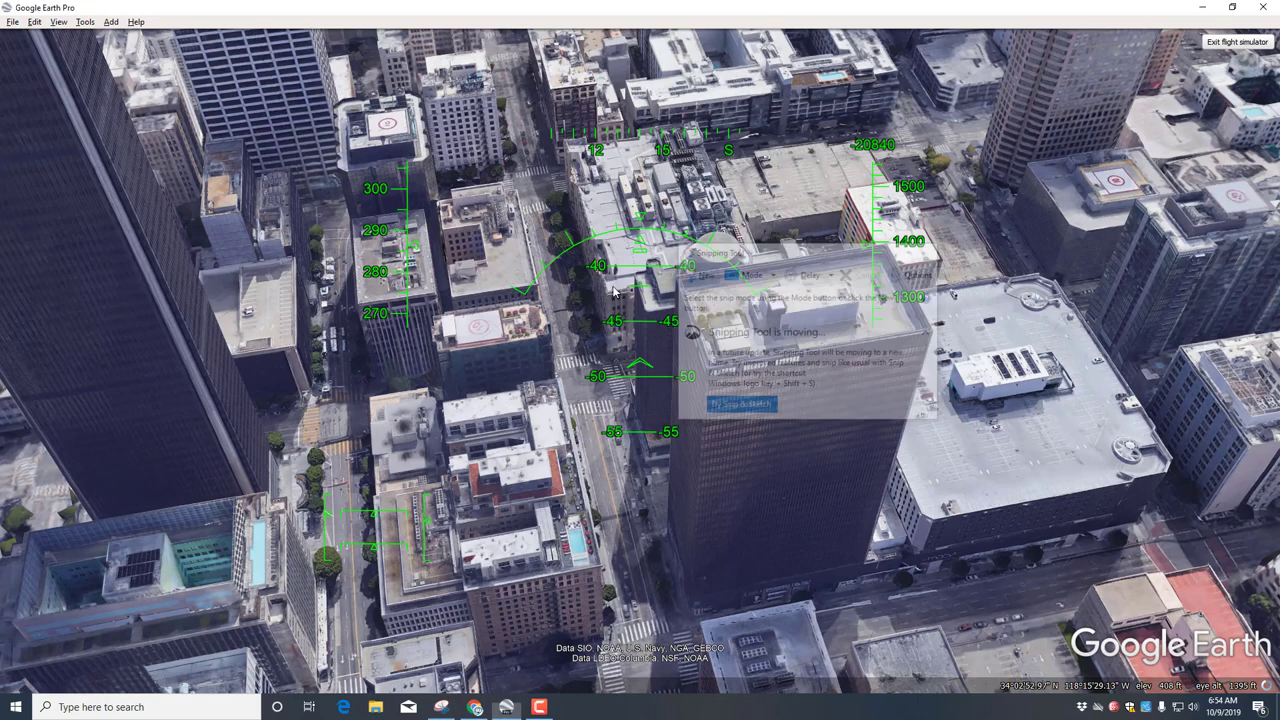
left_click_drag(286, 123, 988, 653)
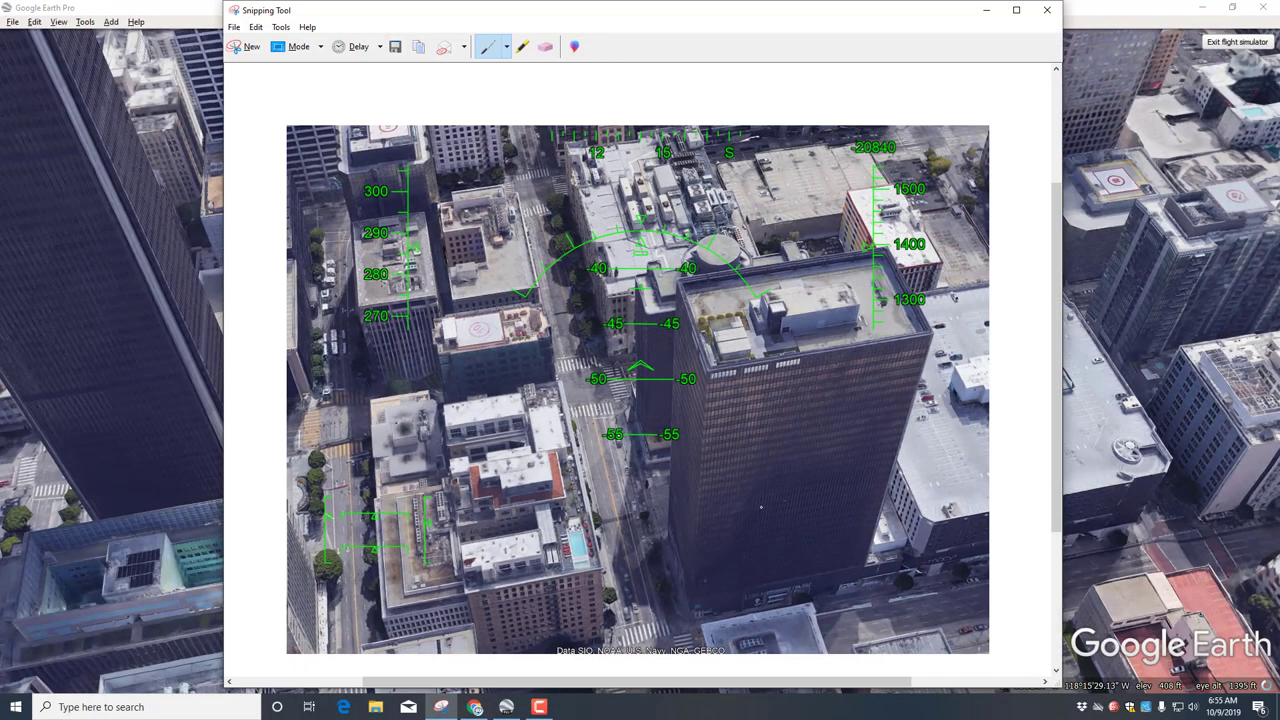
With the red pen, circle the speed indicator on the dive snip
left_click(506, 48)
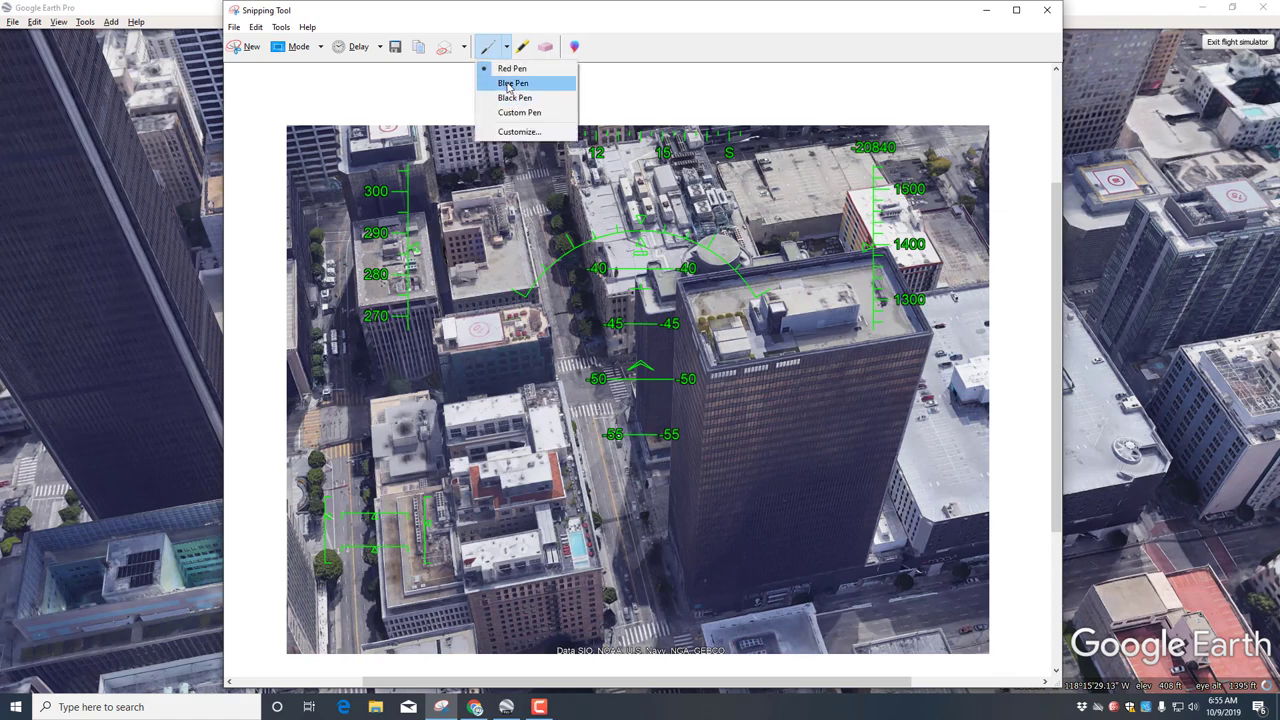
left_click(511, 69)
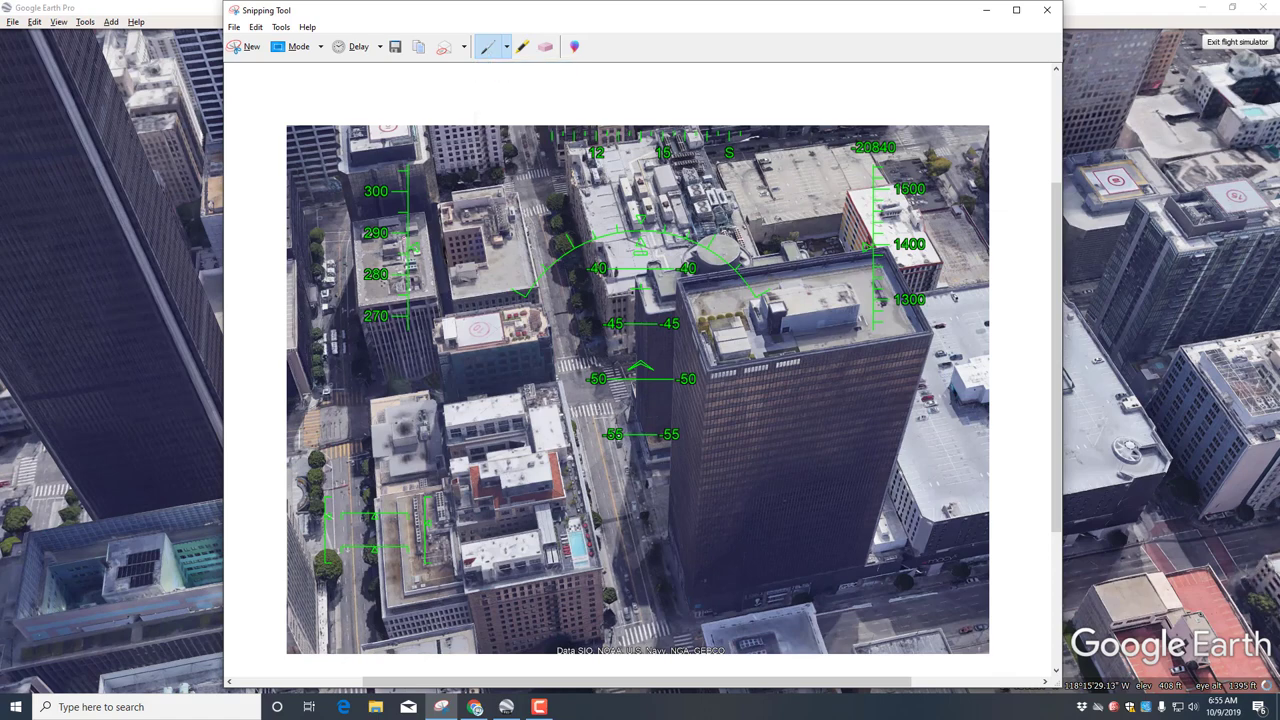
mouse_move(405, 212)
left_mouse_down()
mouse_move(368, 264)
mouse_move(440, 238)
left_mouse_up()
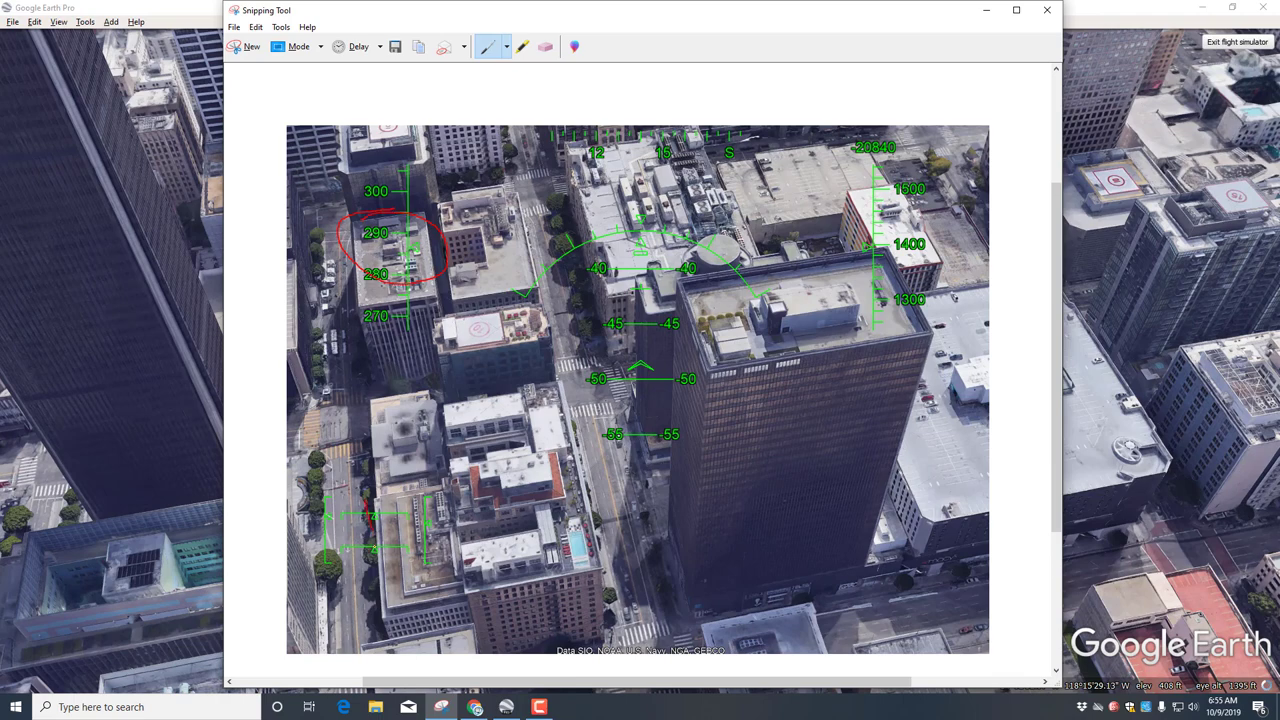
mouse_move(384, 575)
left_mouse_down()
mouse_move(380, 498)
mouse_move(418, 548)
left_mouse_up()
left_click(545, 47)
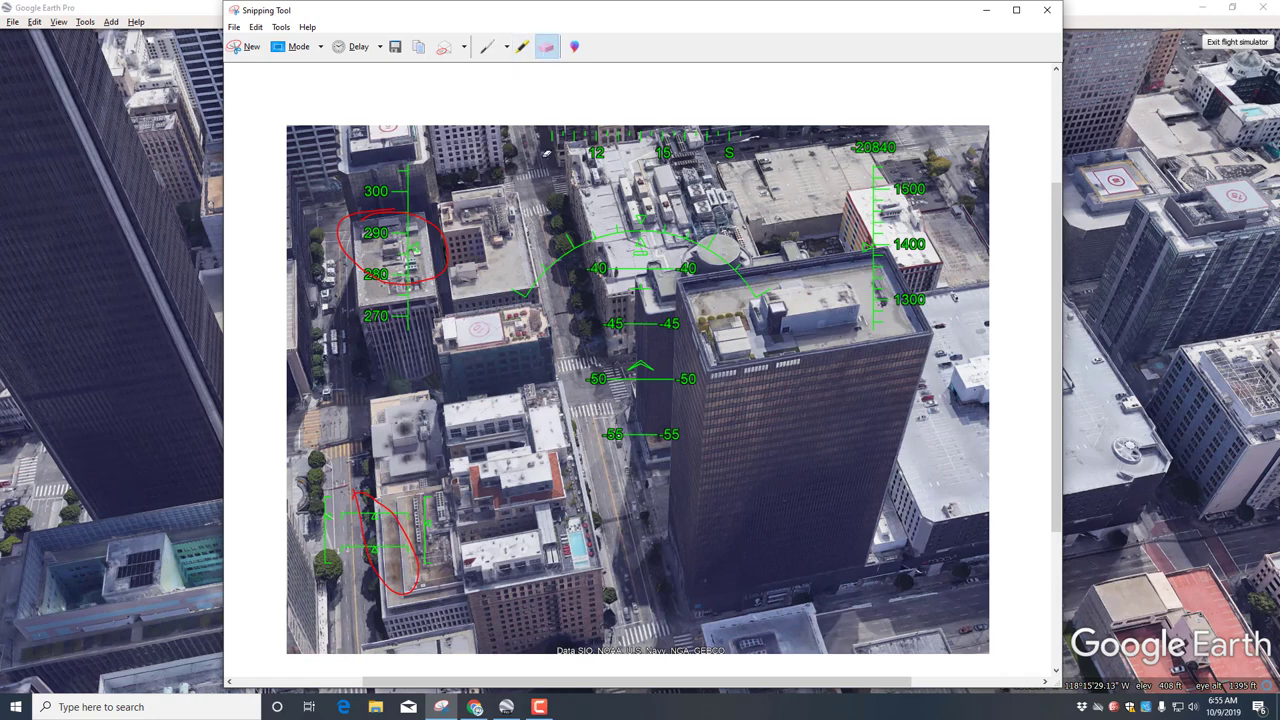
left_click(405, 533)
In red pen, circle the control surface indicator, draw an arrow to the tall building, underline the altitude and write "Pitch elevators"
left_click(485, 52)
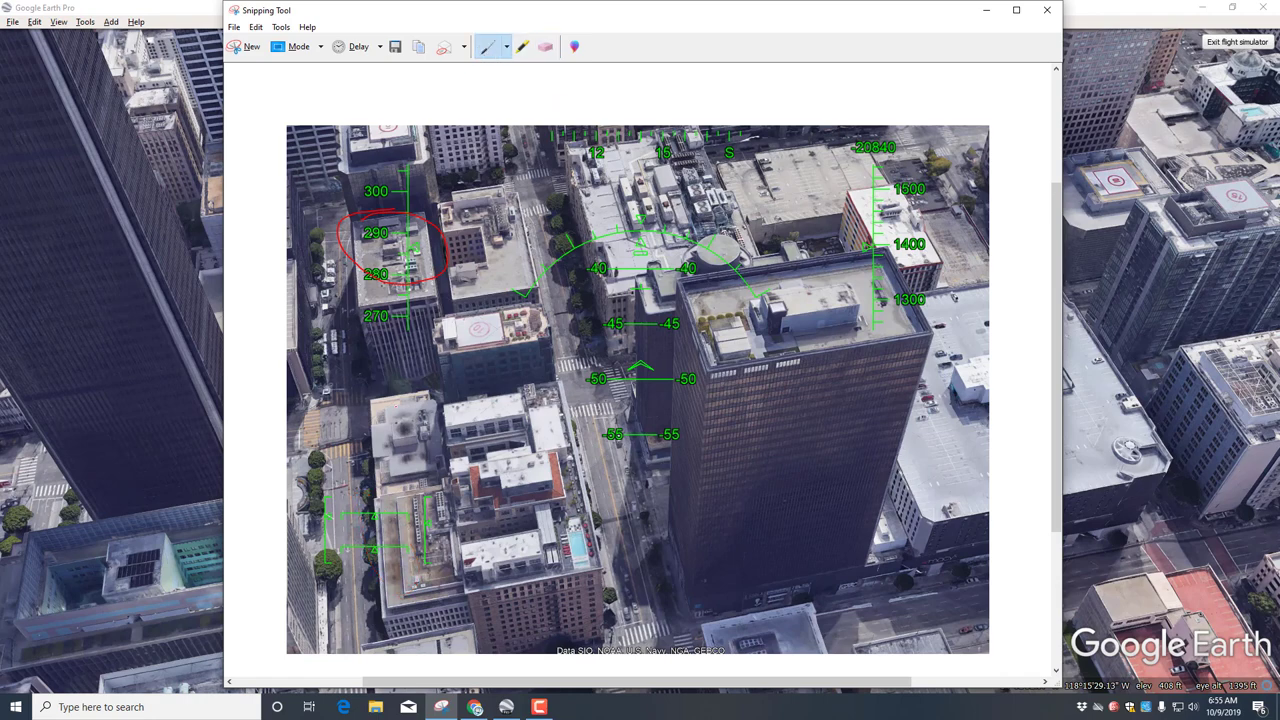
left_click_drag(385, 503, 397, 514)
left_click_drag(840, 212, 799, 350)
left_click_drag(892, 254, 938, 258)
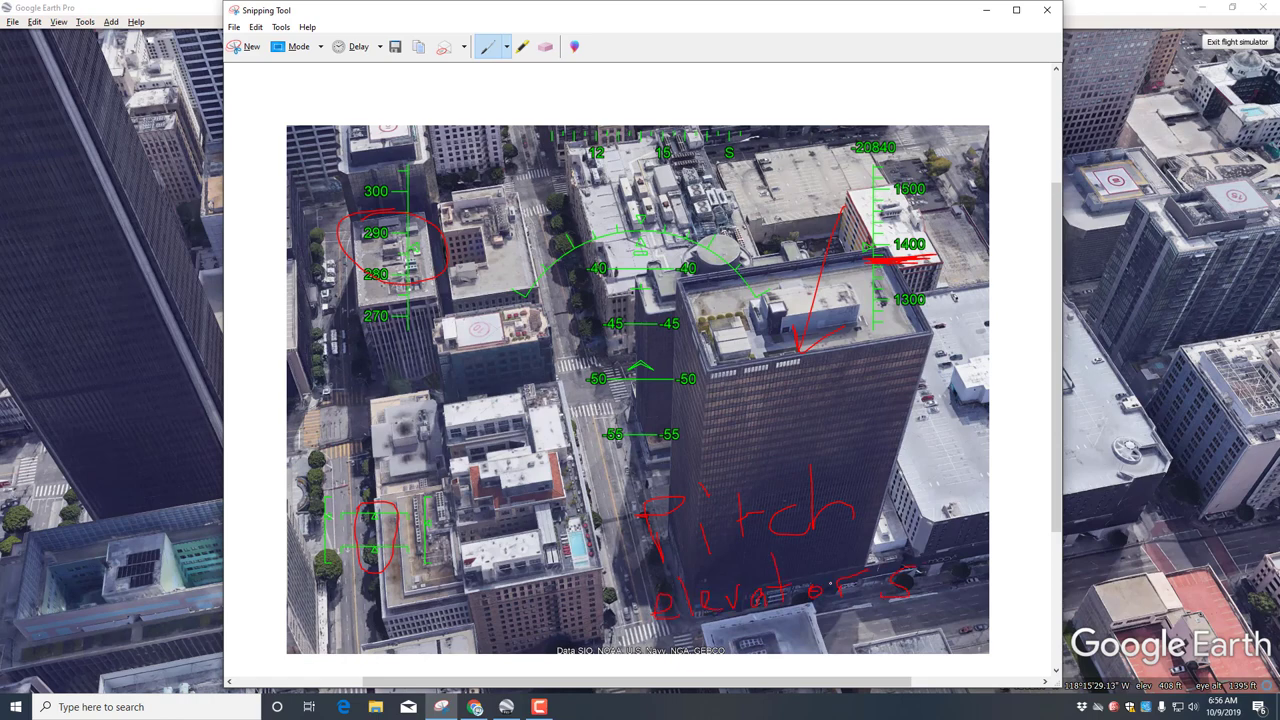
Save the annotated pitch snip in Downloads as the PNG "Capturepitch and elevators", and close Snipping Tool
left_click(396, 50)
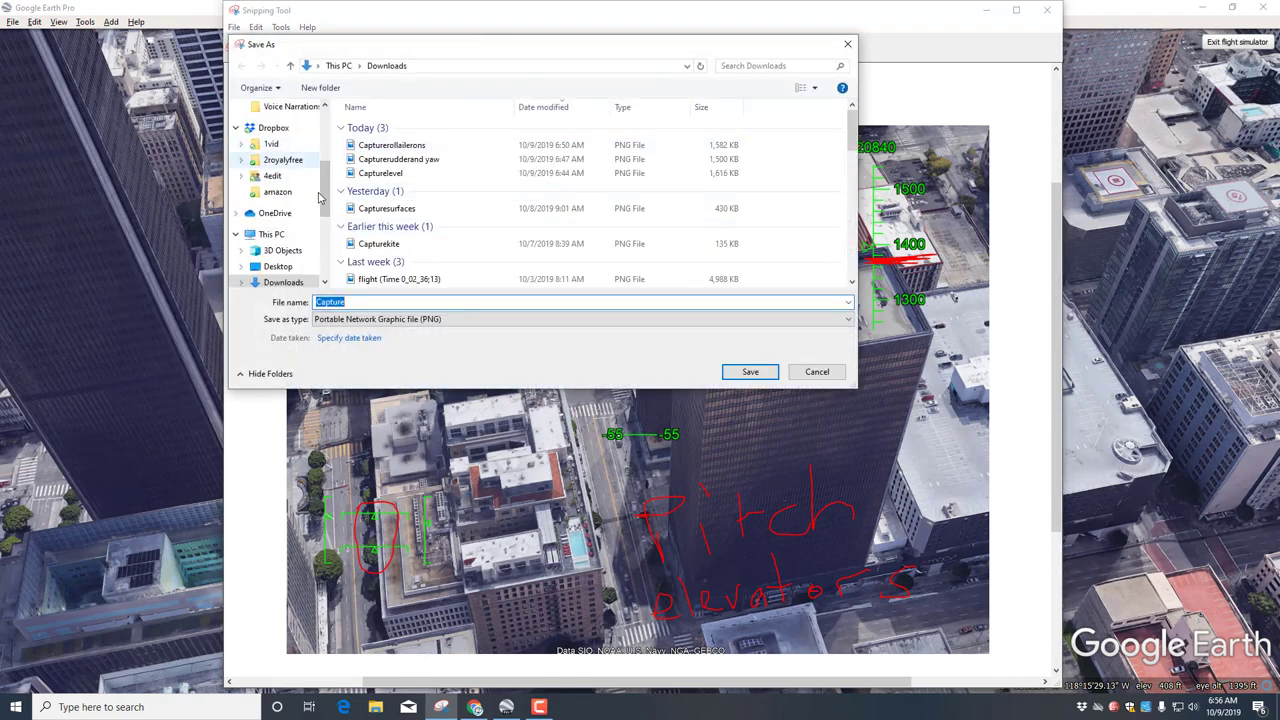
scroll(289, 167, "up", 5)
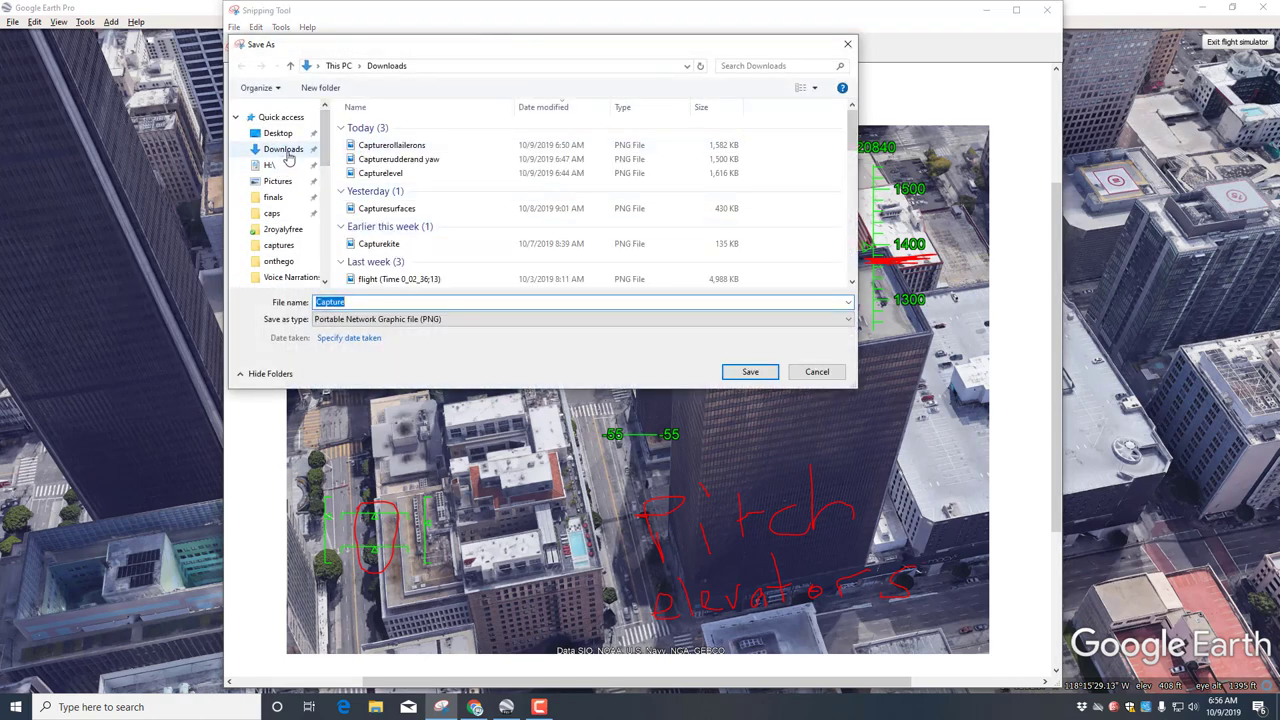
left_click(283, 149)
left_click(369, 300)
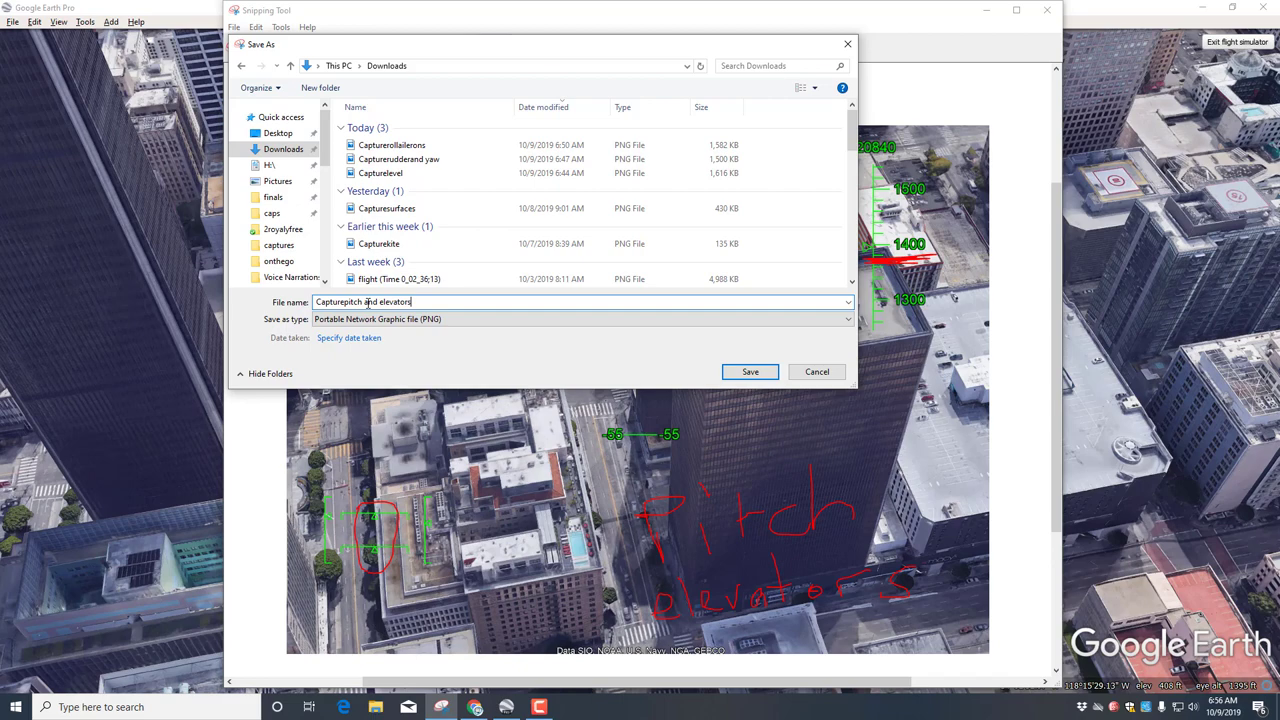
left_click(749, 371)
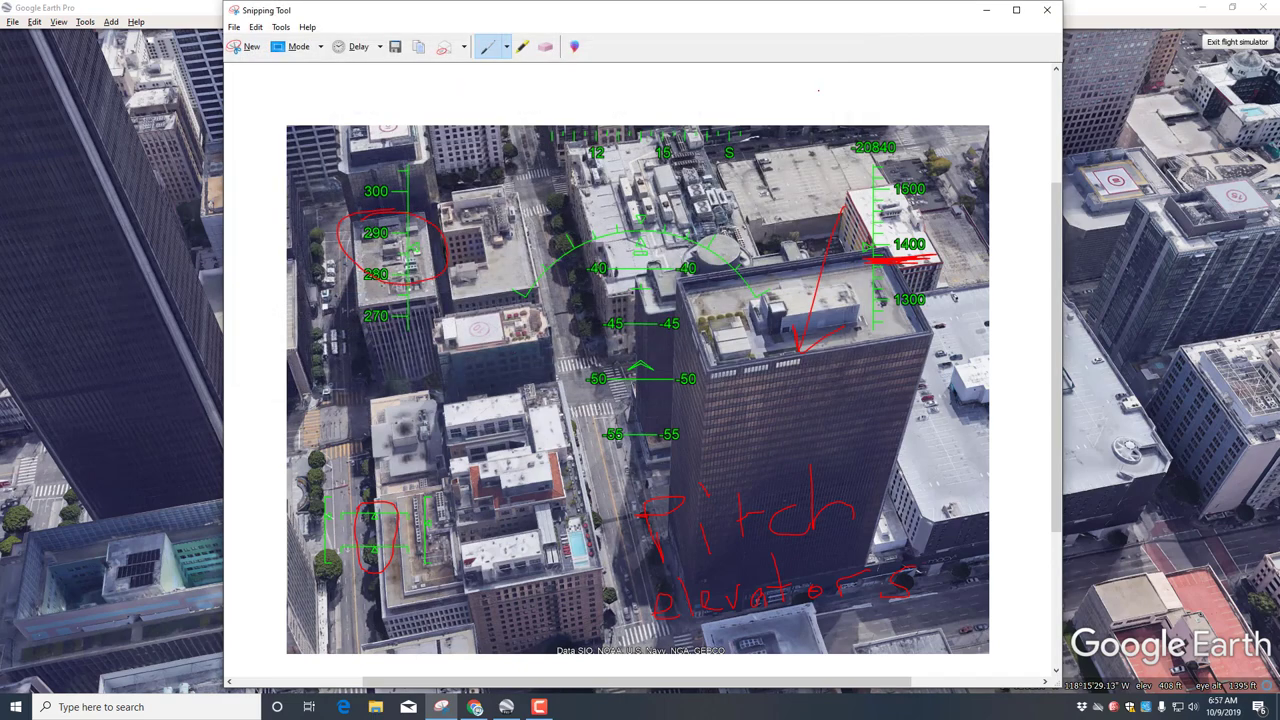
left_click(1047, 9)
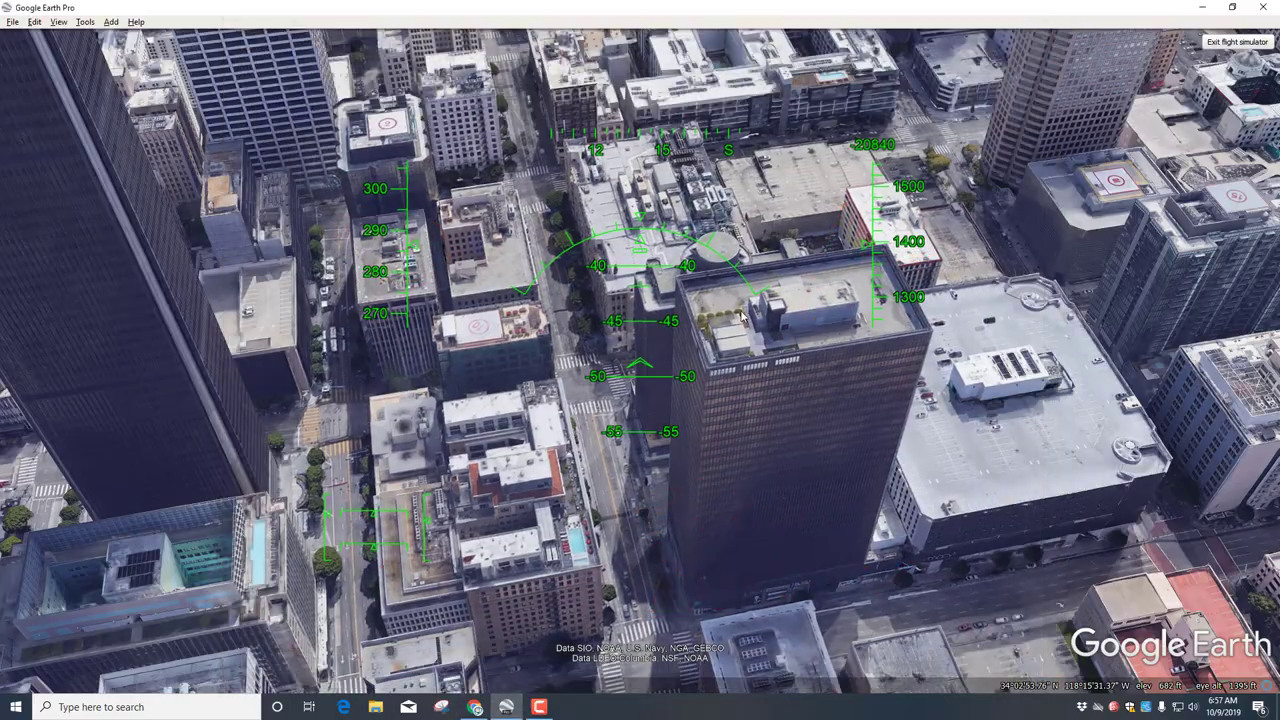
Pull the aircraft out of the dive and pitch its nose alternately down and up with the elevators over the city
key("Down")
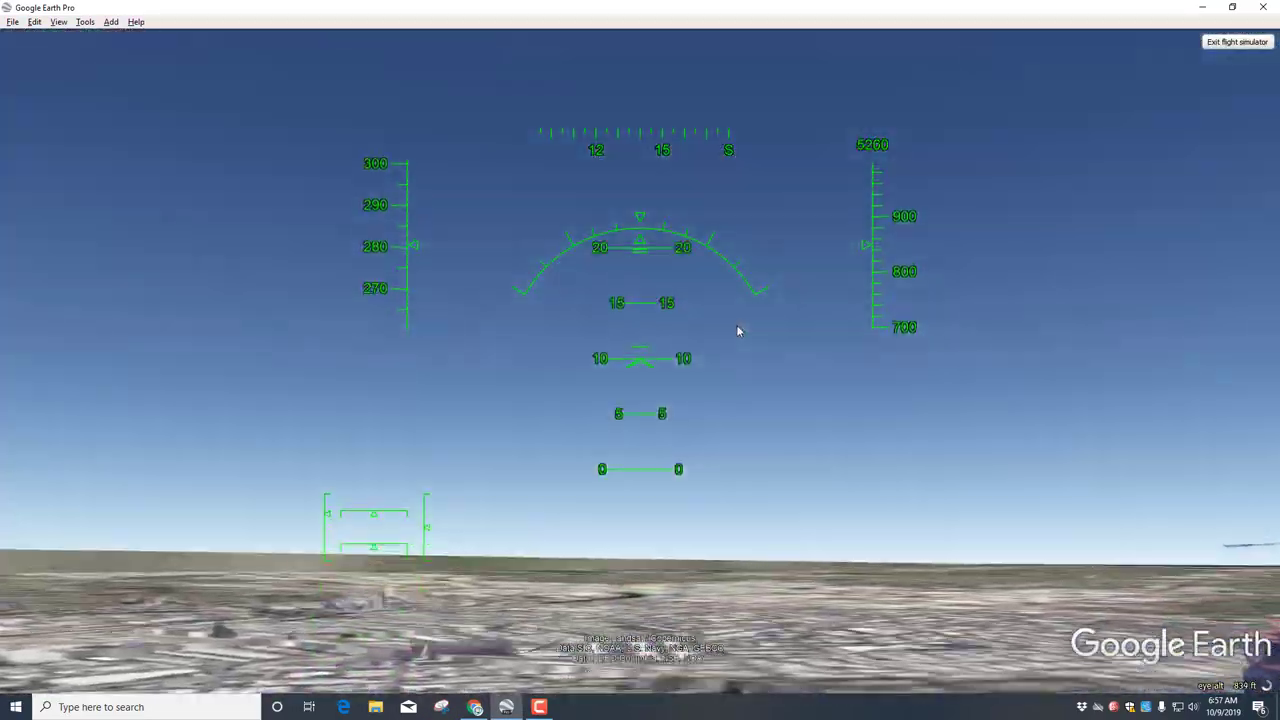
key("Up")
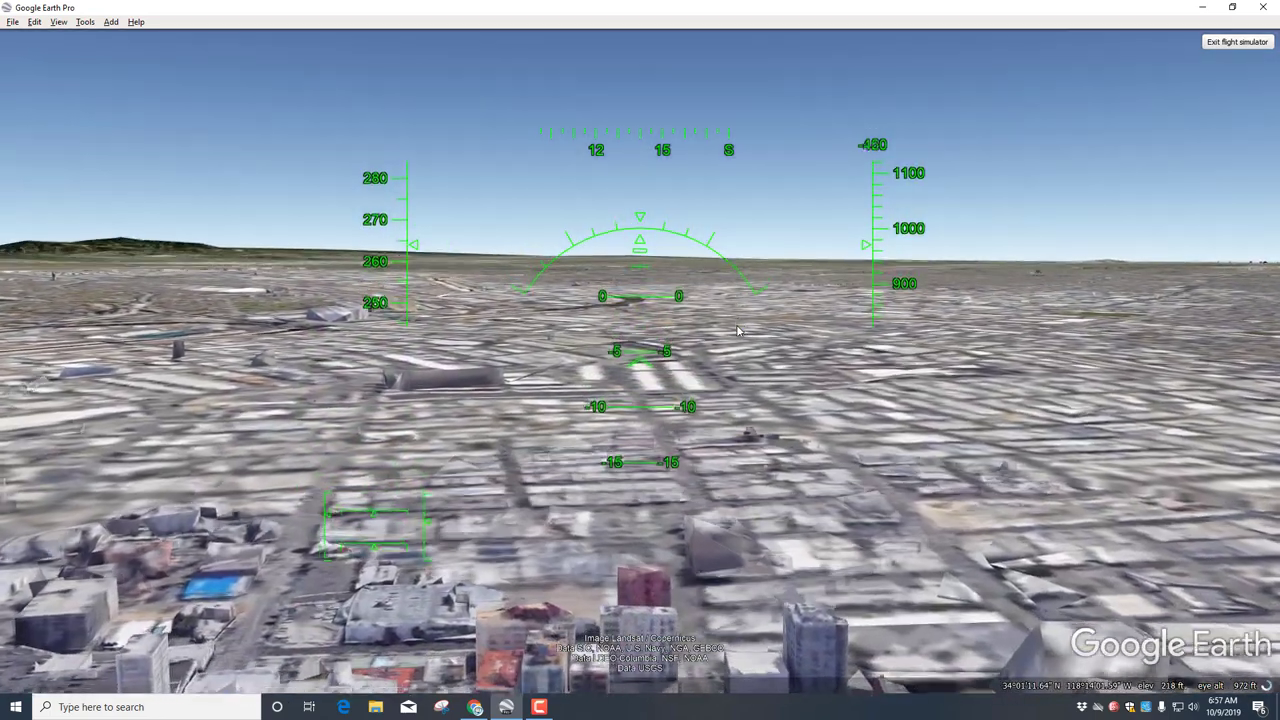
key("Down")
key("Up")
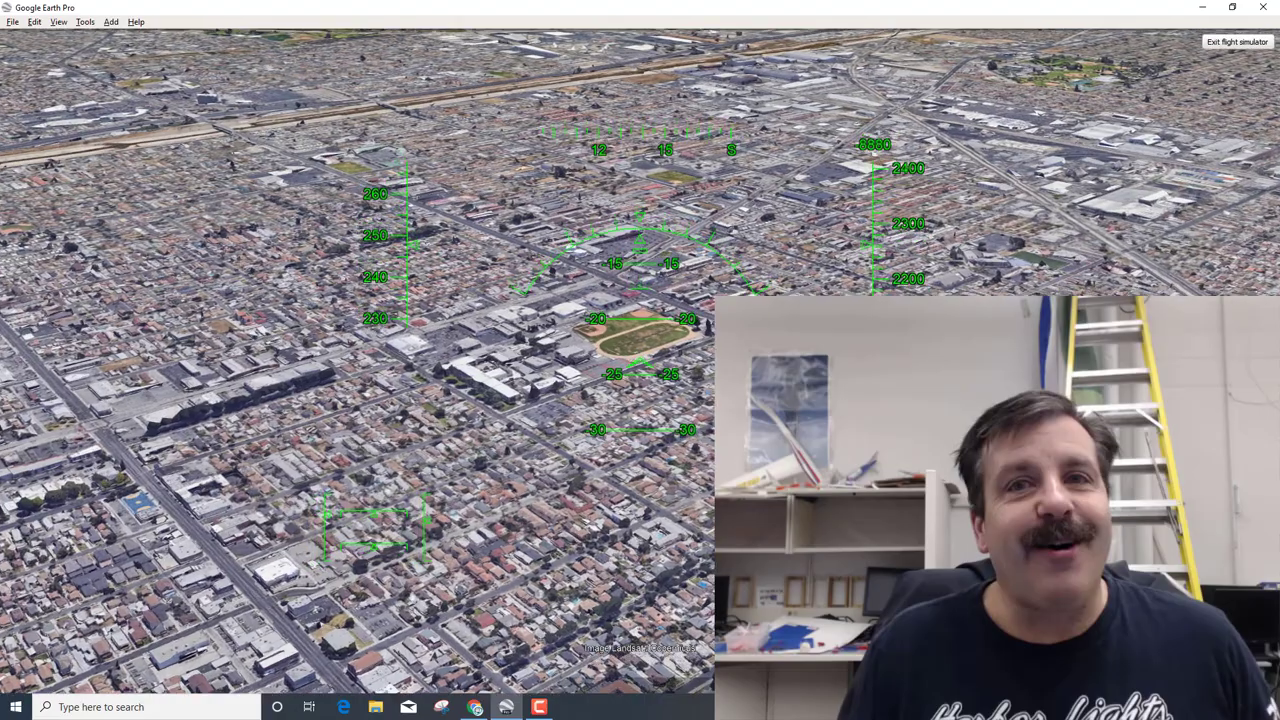
key("Down")
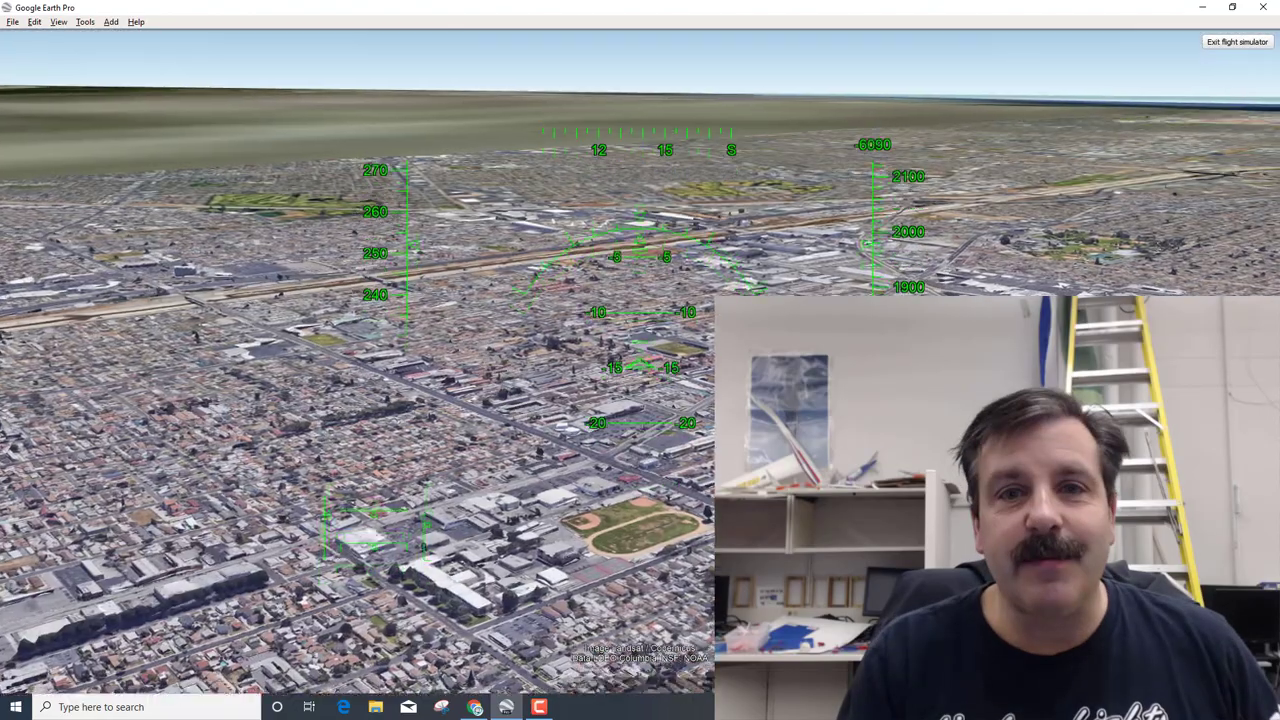